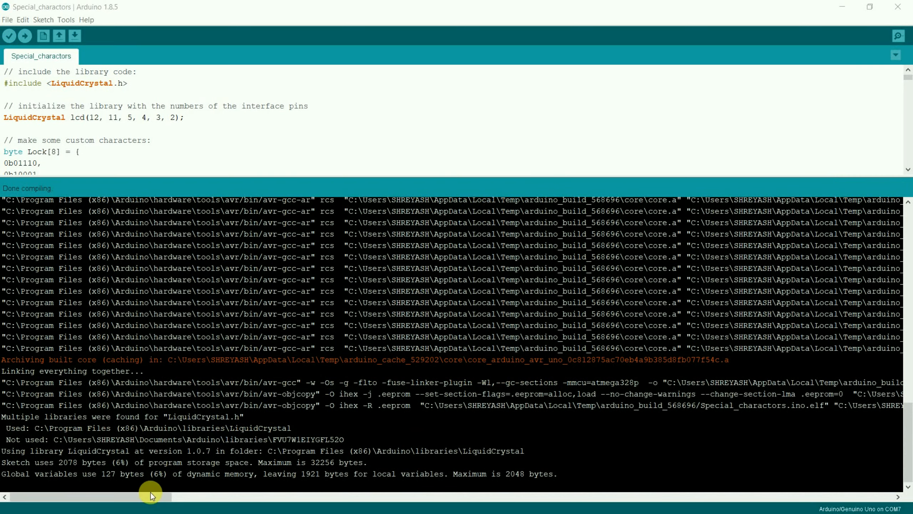
Step: Copy the path of Special_charactors.ino.hex from the end of the compile output, and minimize the Arduino IDE
drag(150, 493, 249, 493)
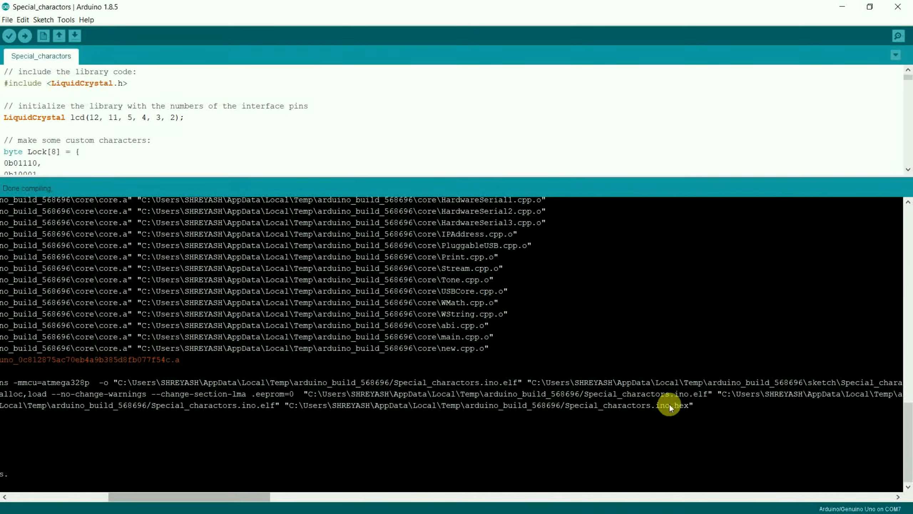
drag(688, 406, 592, 409)
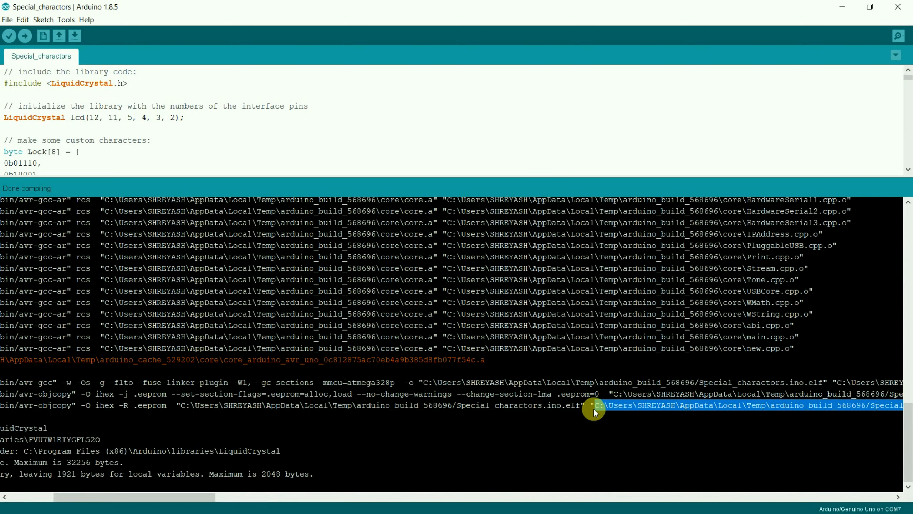
click(842, 6)
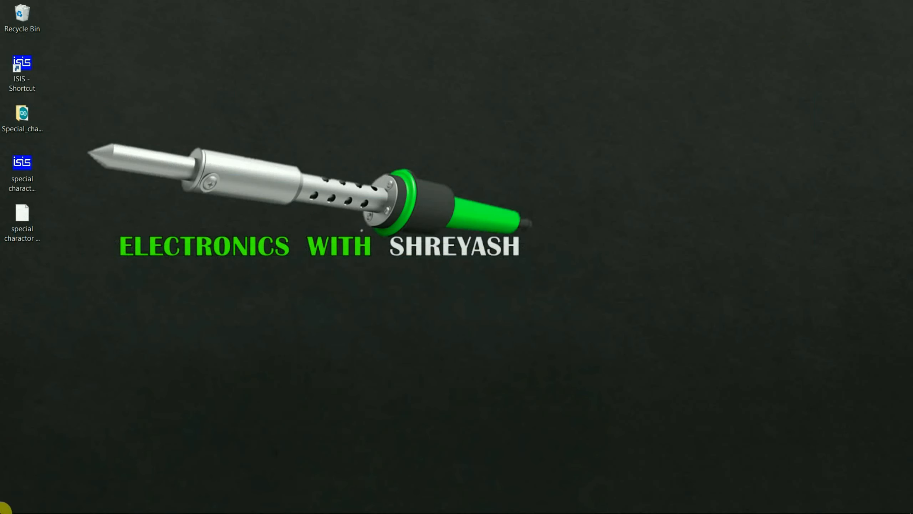
Step: Switch to ISIS and replace the Genuino UNO's program file with the copied Special_charactors.ino.hex path
click(77, 504)
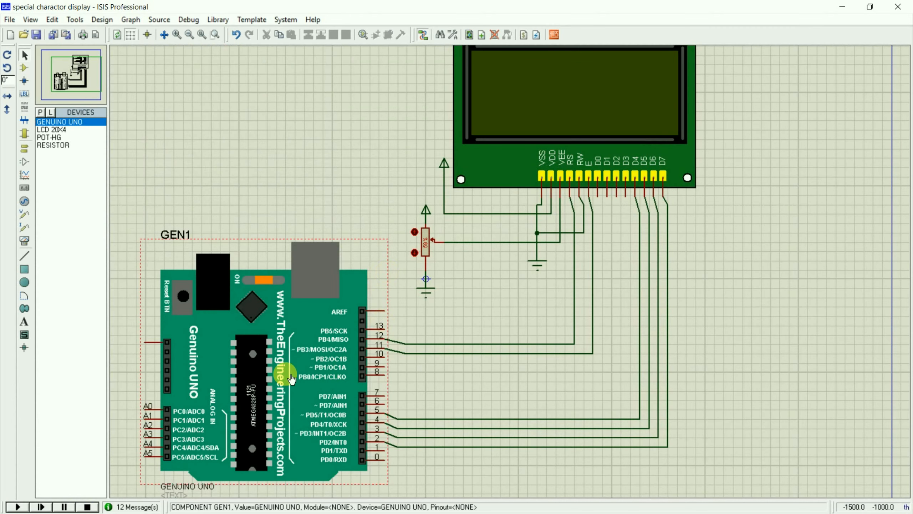
double_click(288, 364)
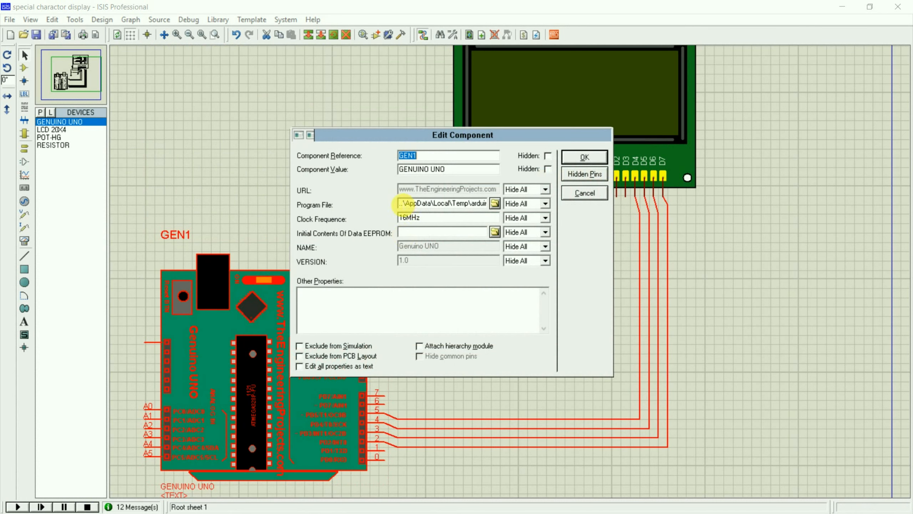
double_click(404, 203)
key(BackSpace)
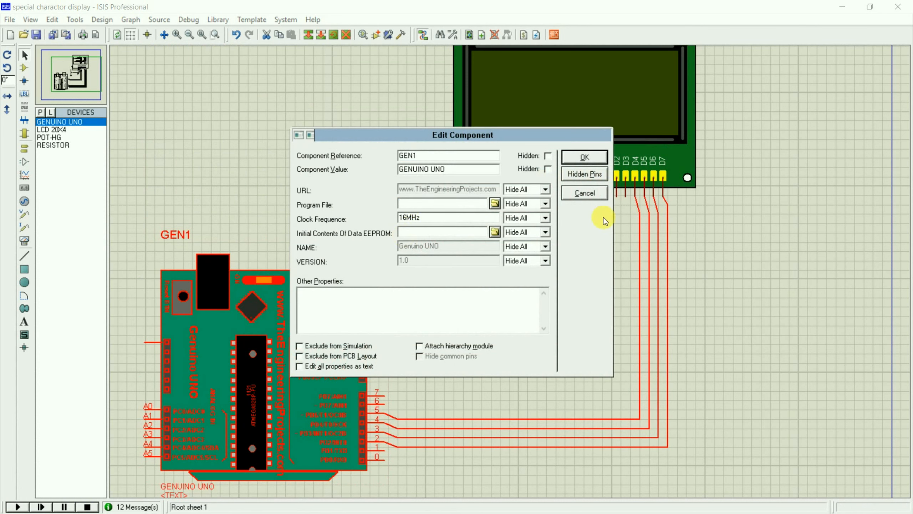
key(ctrl+v)
click(585, 157)
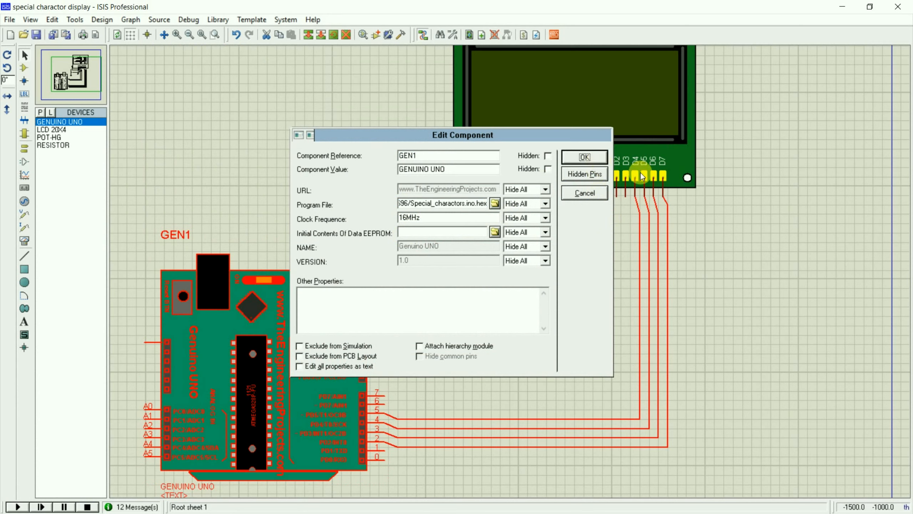
Step: Run the simulation, examine the custom characters on the LCD up close, and stop the simulation
click(18, 506)
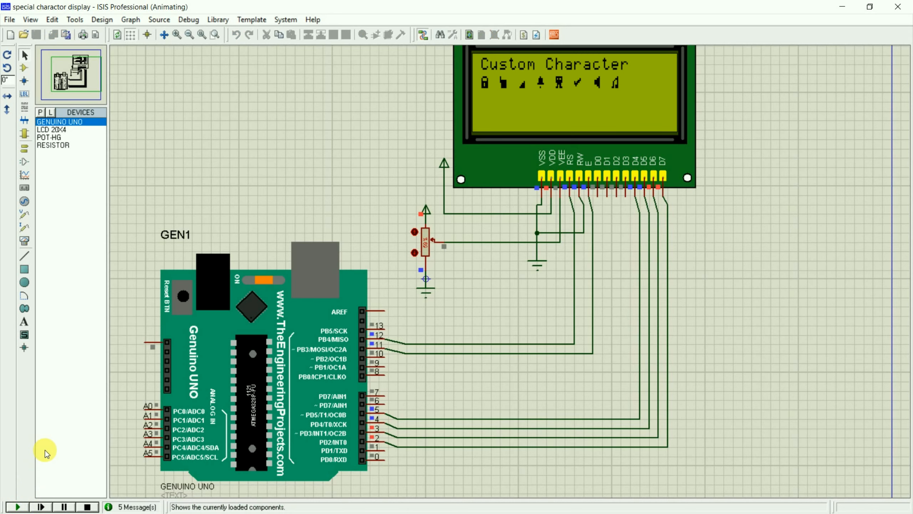
click(177, 34)
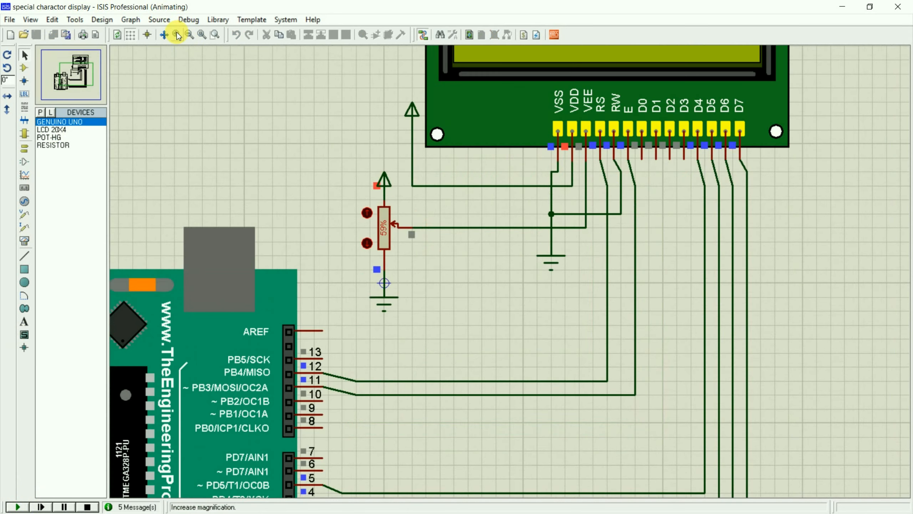
click(72, 77)
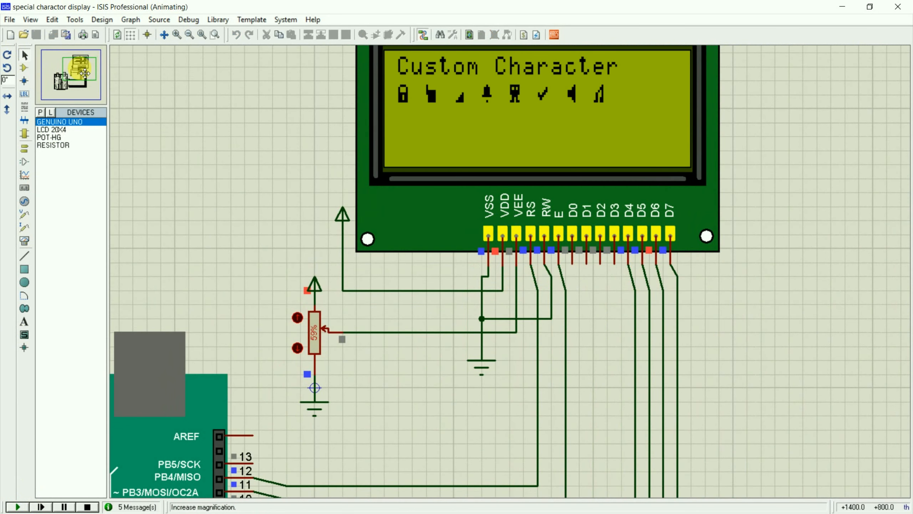
click(82, 72)
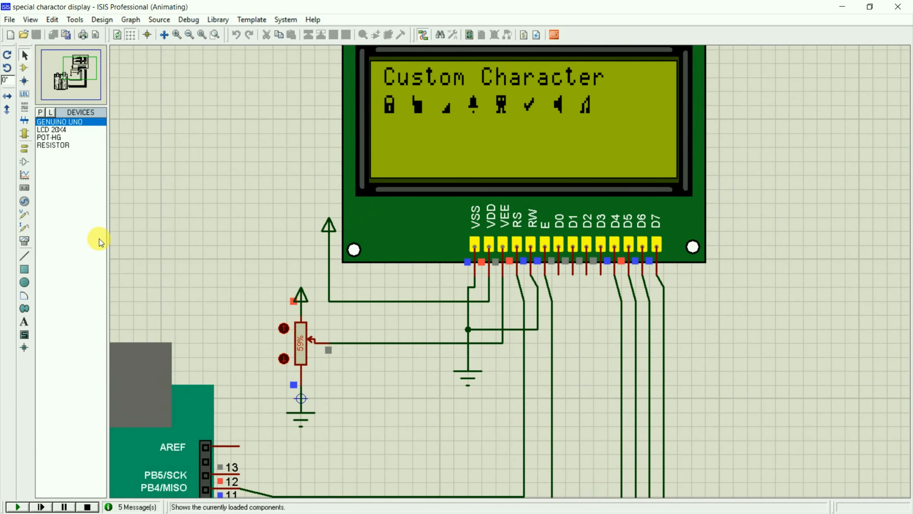
click(92, 507)
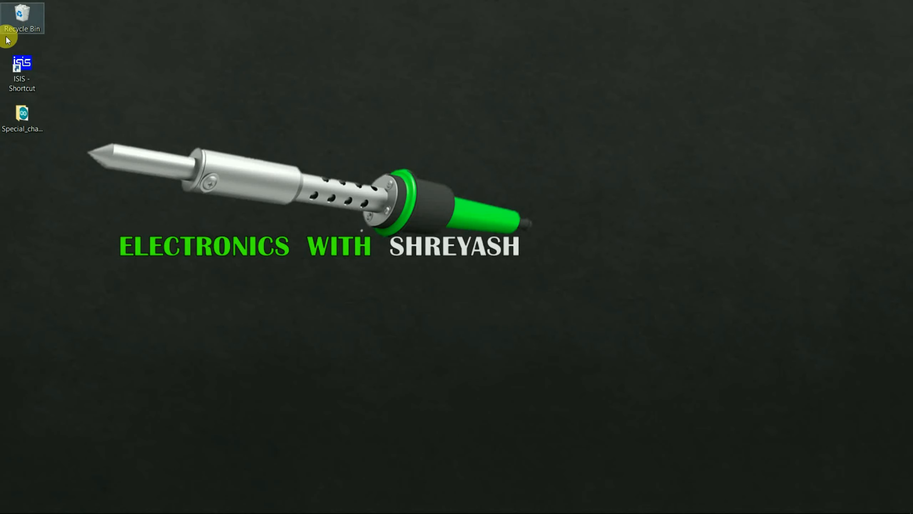
Step: Open ISIS with a blank design from the desktop and search the device library for "lcd"
click(31, 74)
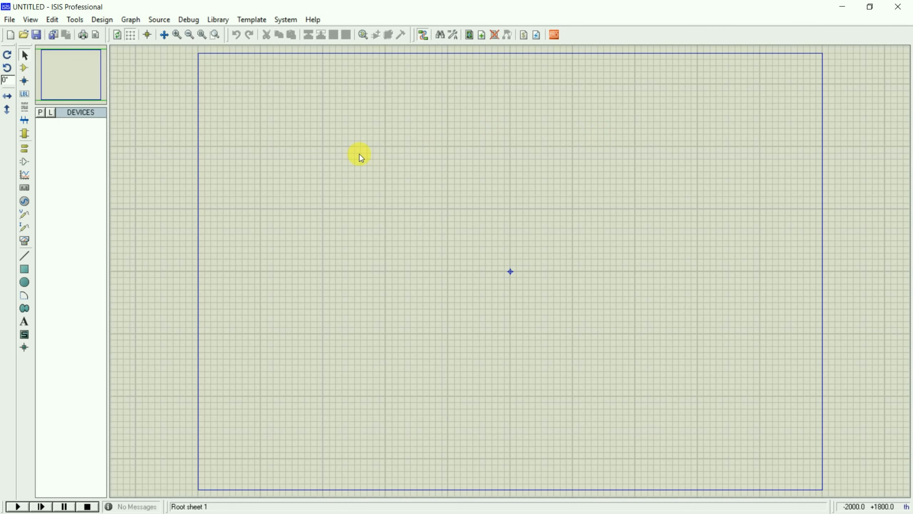
click(25, 68)
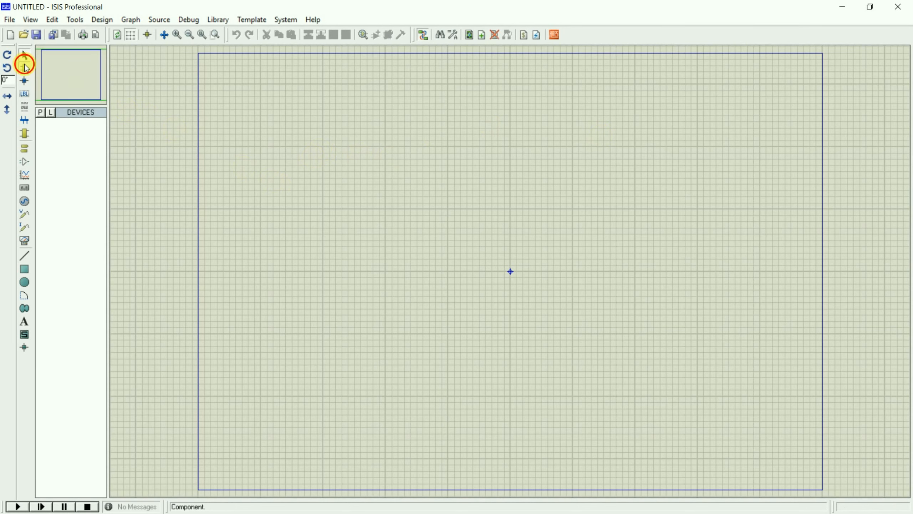
click(40, 112)
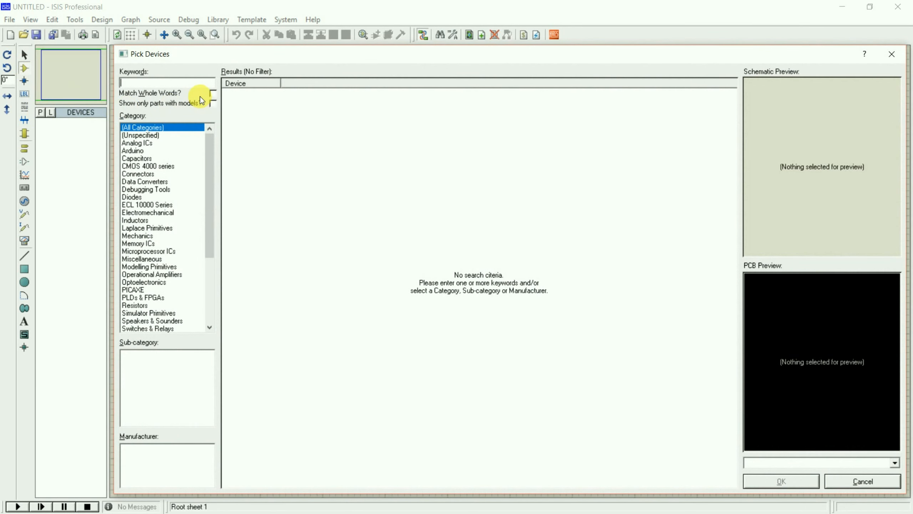
text(lcd)
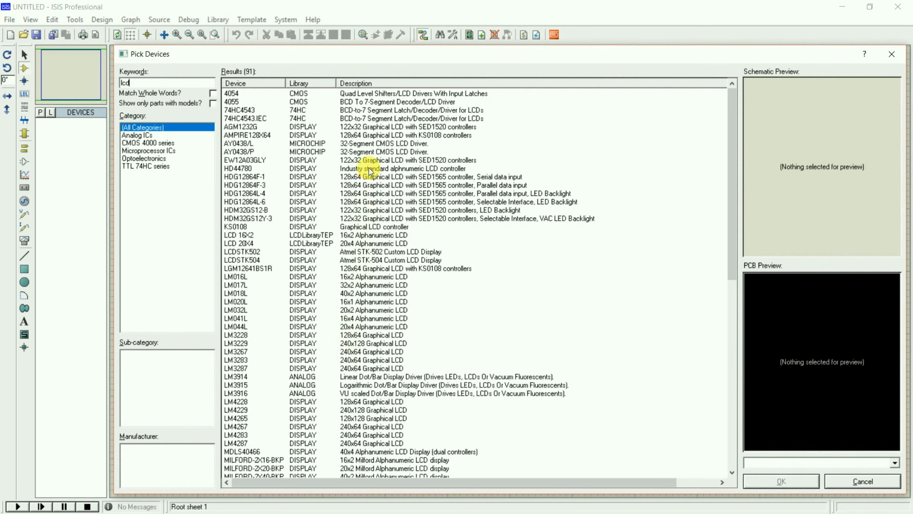
Step: Pick the LCD 20X4 device and place it in the upper-right area of the sheet
click(371, 159)
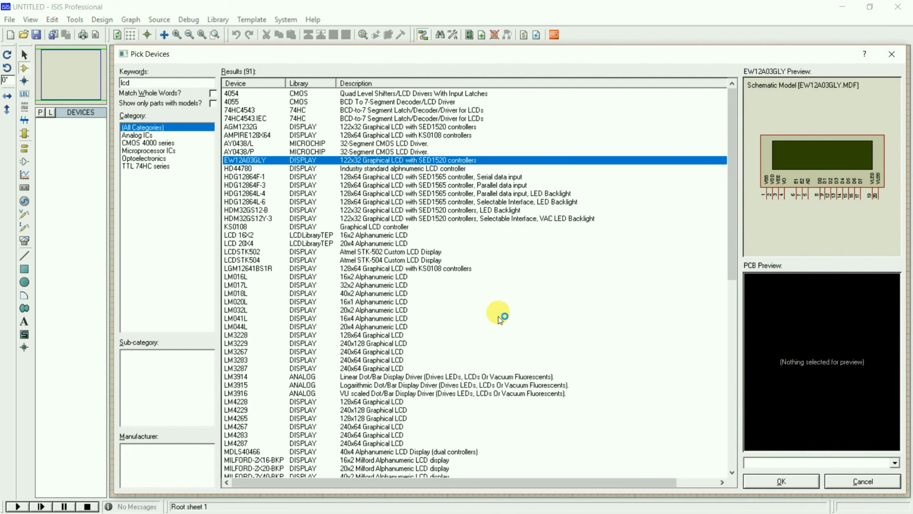
key(Down)
key(Down)
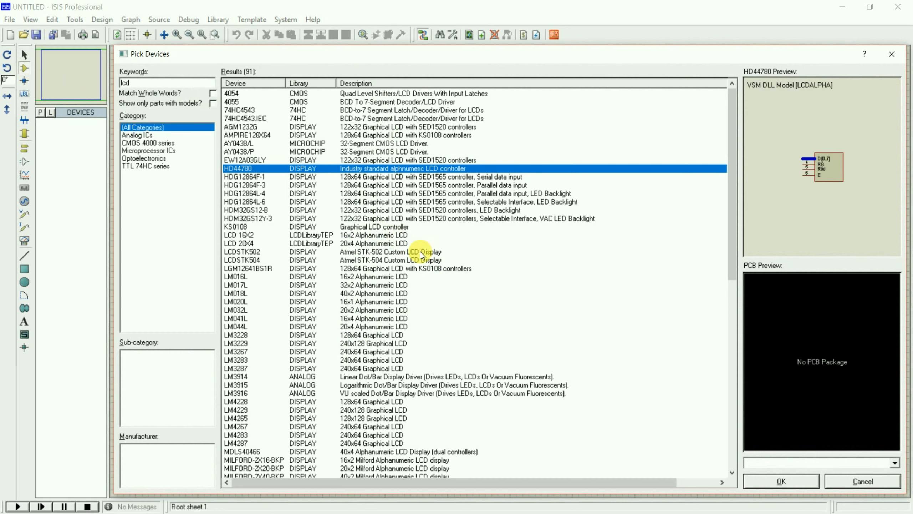
click(419, 244)
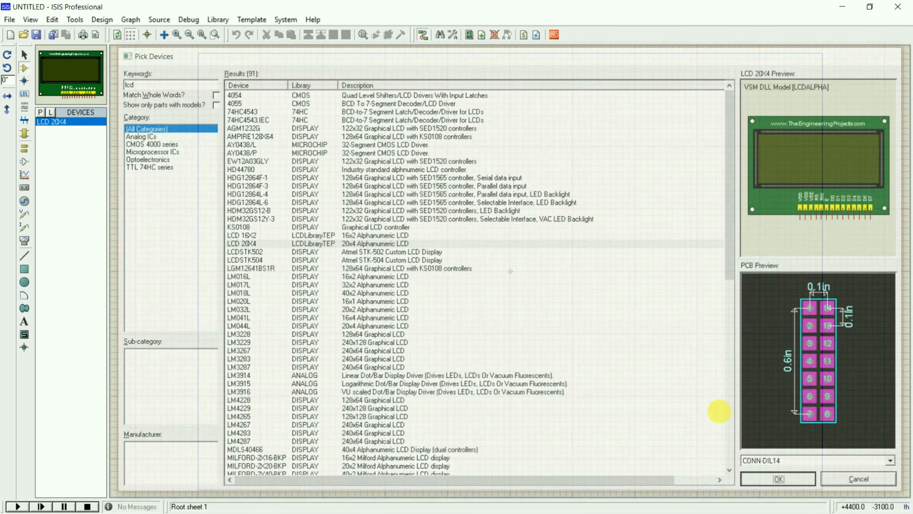
click(804, 485)
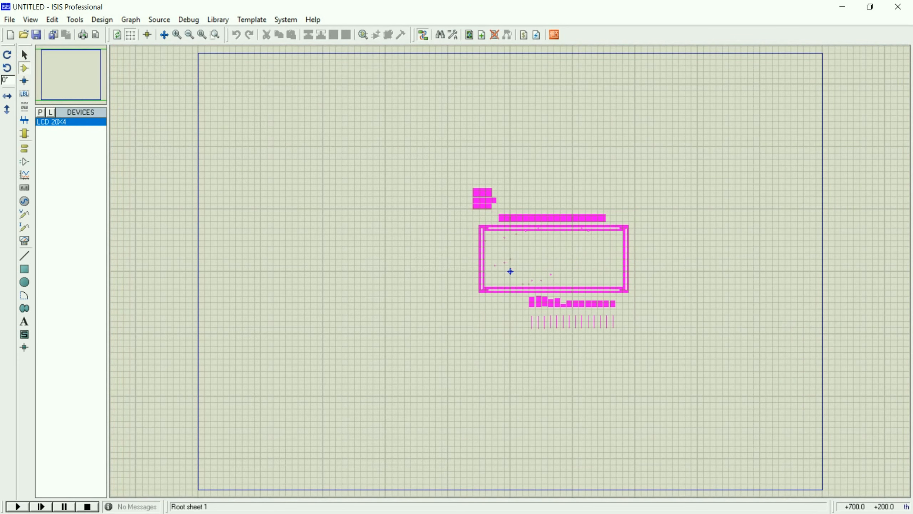
click(653, 155)
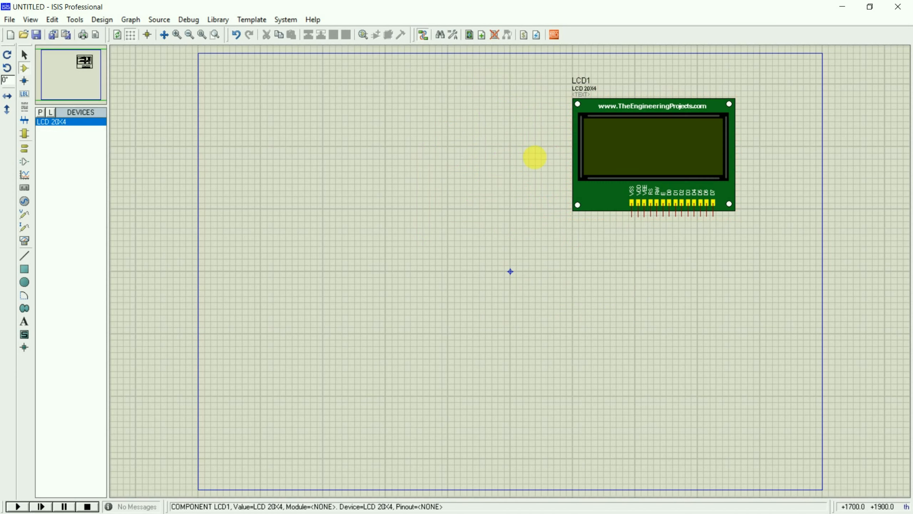
Step: Search the device library for "Ardu", pick GENUINO UNO, and place the board in the lower-left area of the sheet
double_click(72, 146)
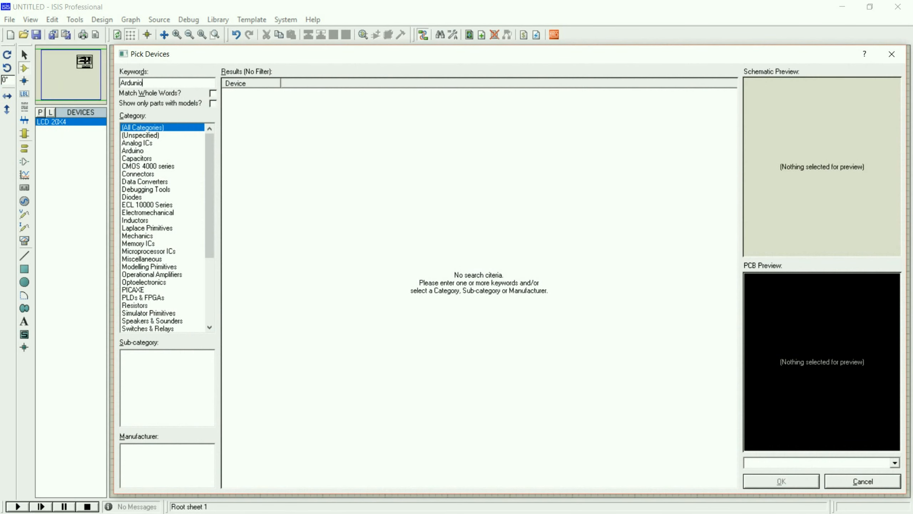
key(BackSpace)
key(BackSpace)
key(BackSpace)
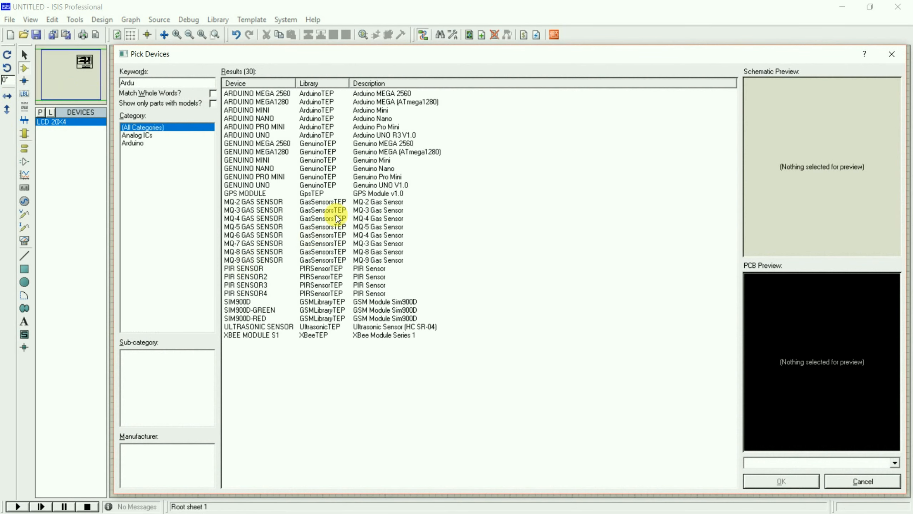
click(372, 185)
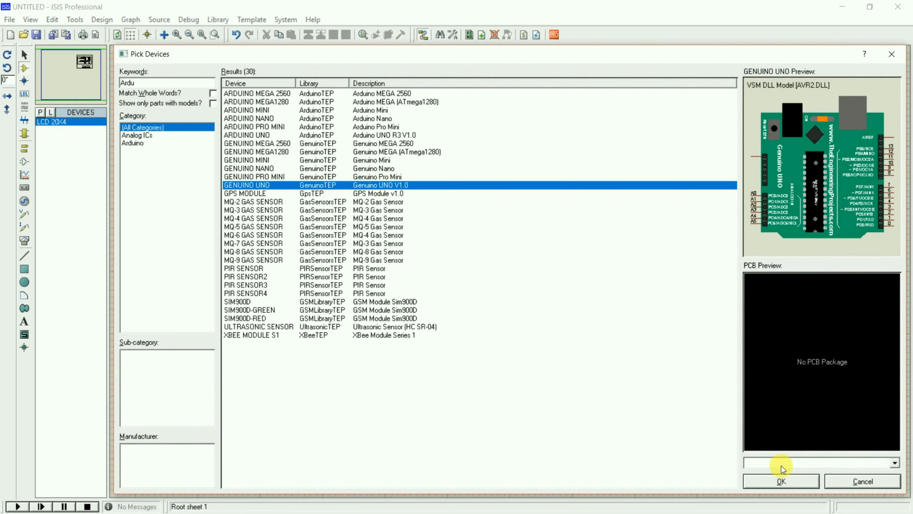
click(777, 481)
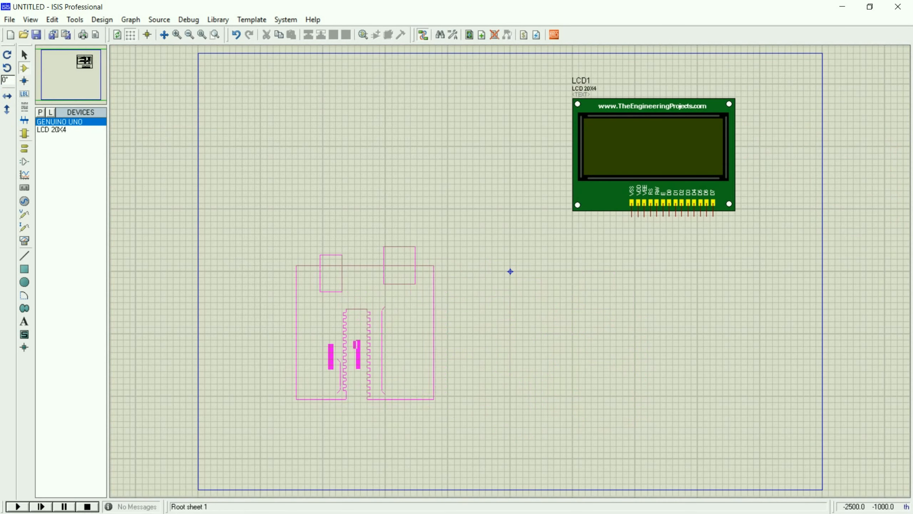
click(388, 331)
Step: Search for "resistor" under Resistors, 10 Watt Wirewound, pick 10WATT1K, and place it below the LCD
click(40, 112)
click(142, 86)
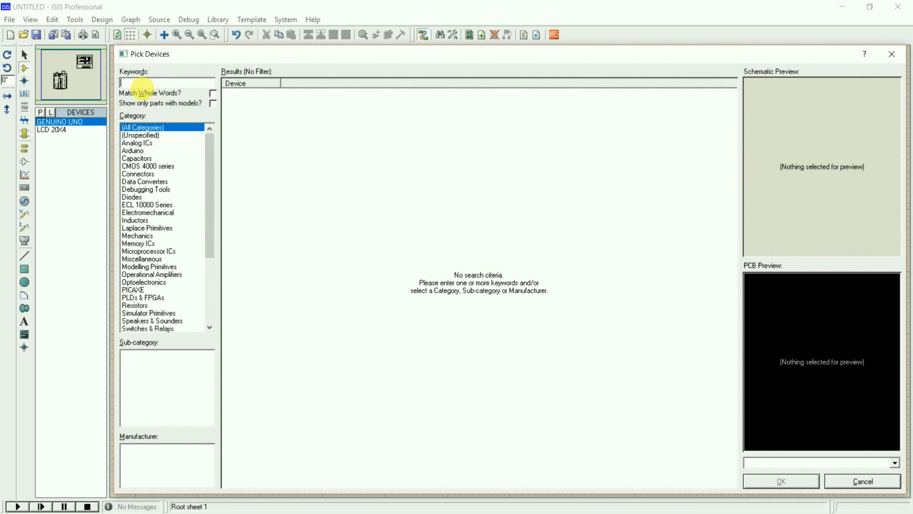
text(resist)
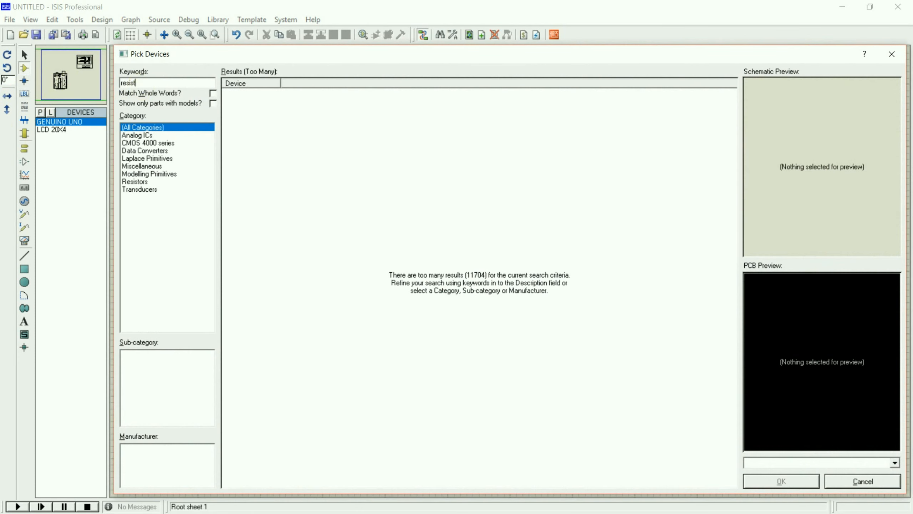
text(or)
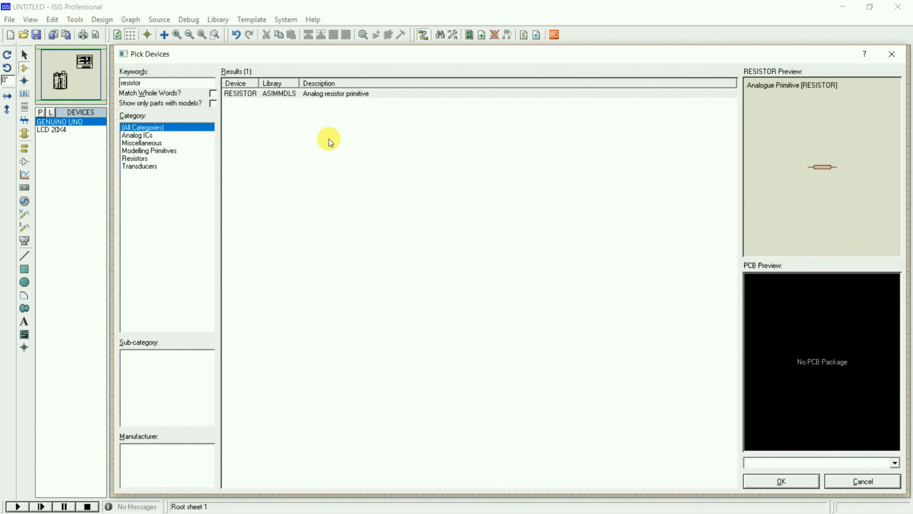
click(145, 158)
click(135, 369)
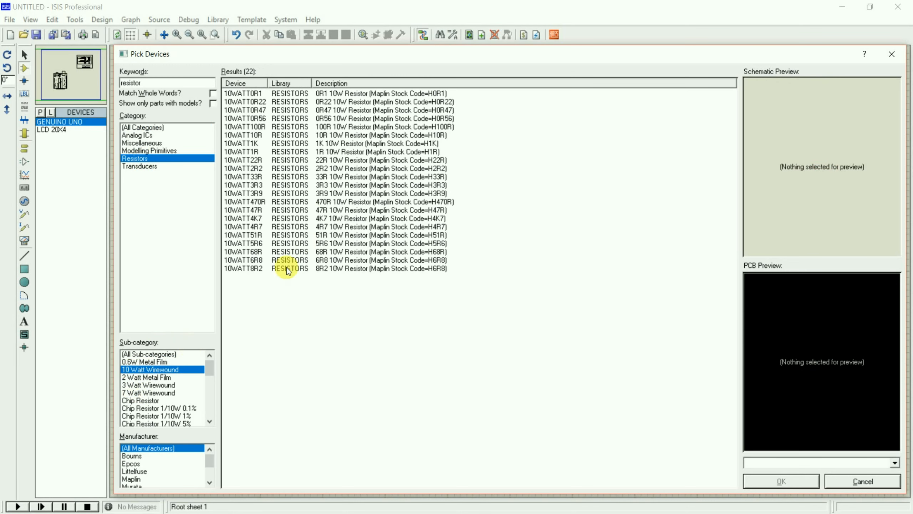
click(342, 143)
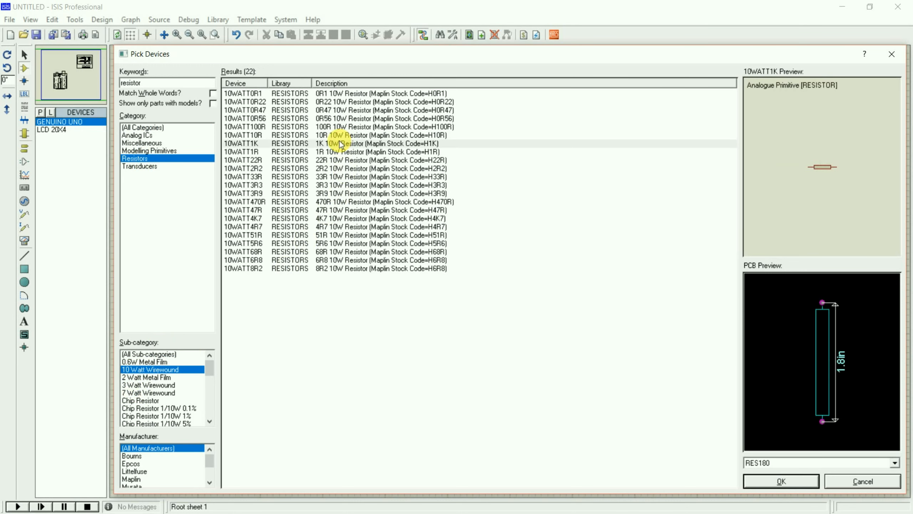
click(782, 478)
click(648, 265)
Step: Rotate the 1k resistor clockwise and move it up to just below the LCD's VEE pin
right_click(663, 255)
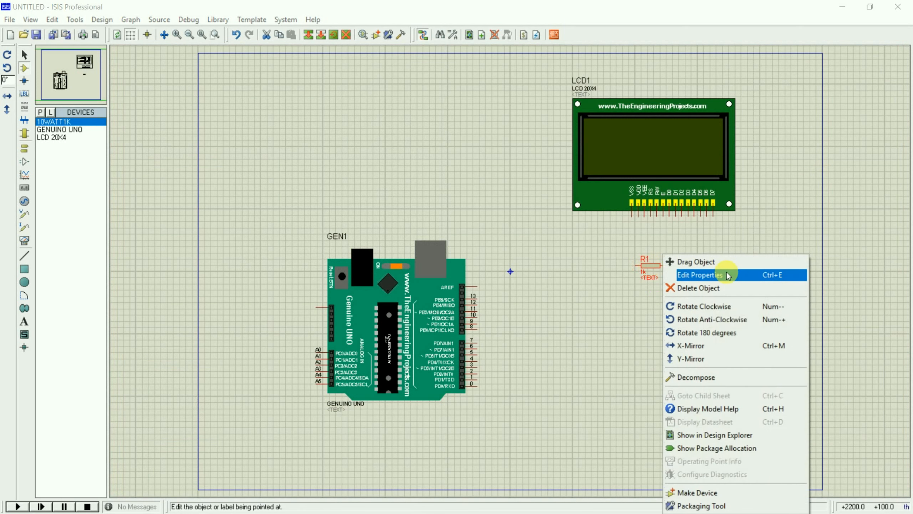
click(724, 305)
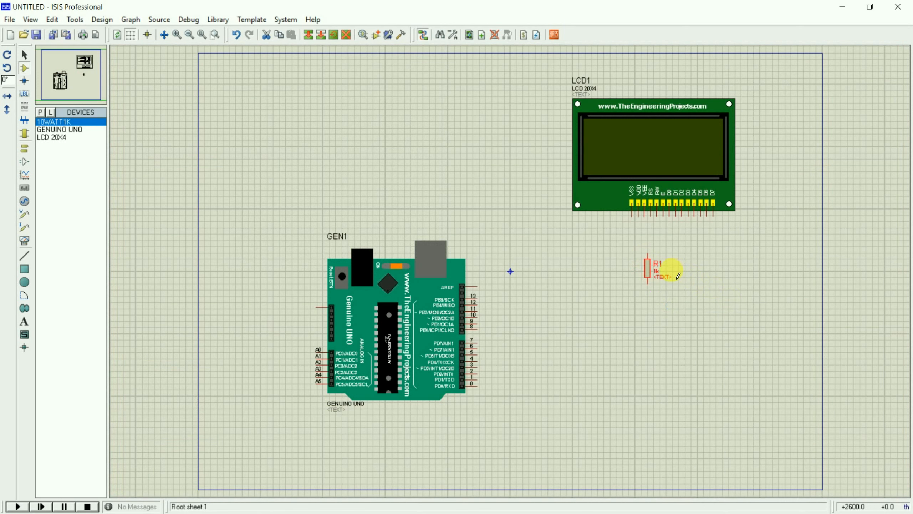
scroll(570, 235, up, 1)
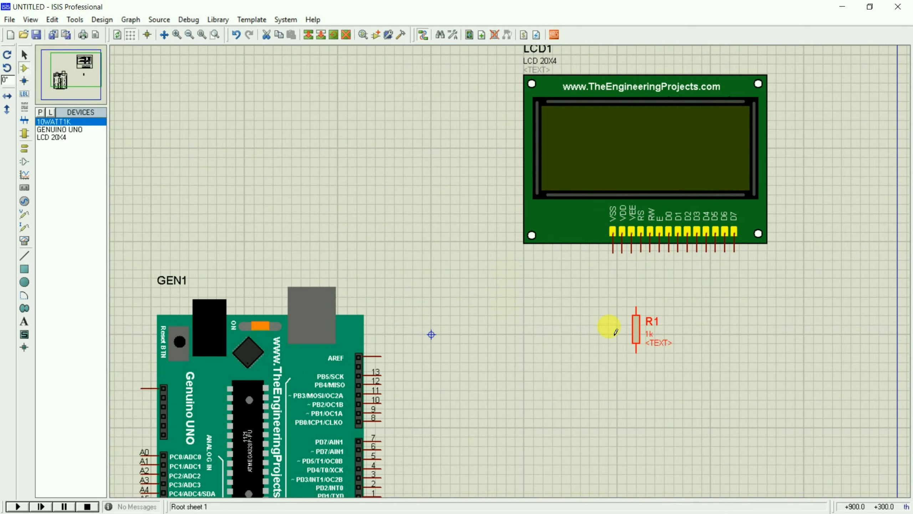
drag(608, 306, 692, 408)
drag(642, 310, 639, 272)
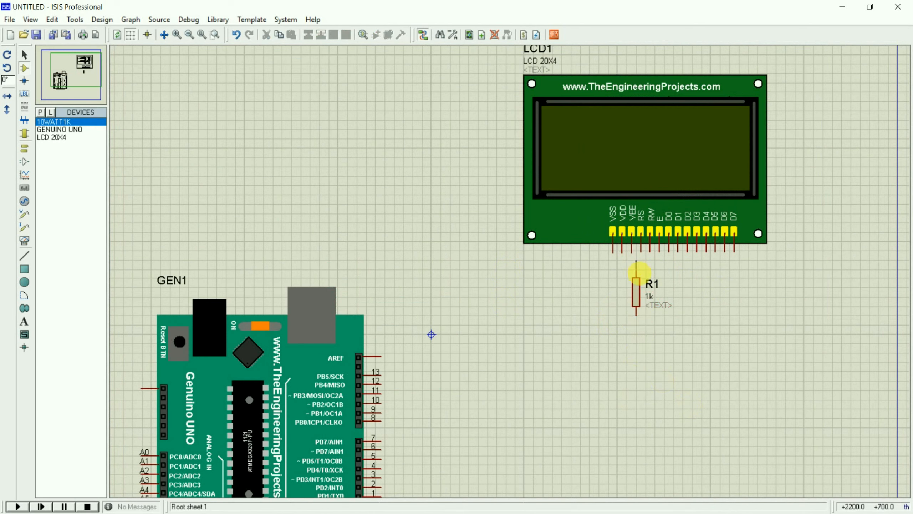
Step: Wire the LCD's VEE pin to R1, and its VSS pin to a new GROUND terminal placed below the resistor
click(30, 151)
click(59, 160)
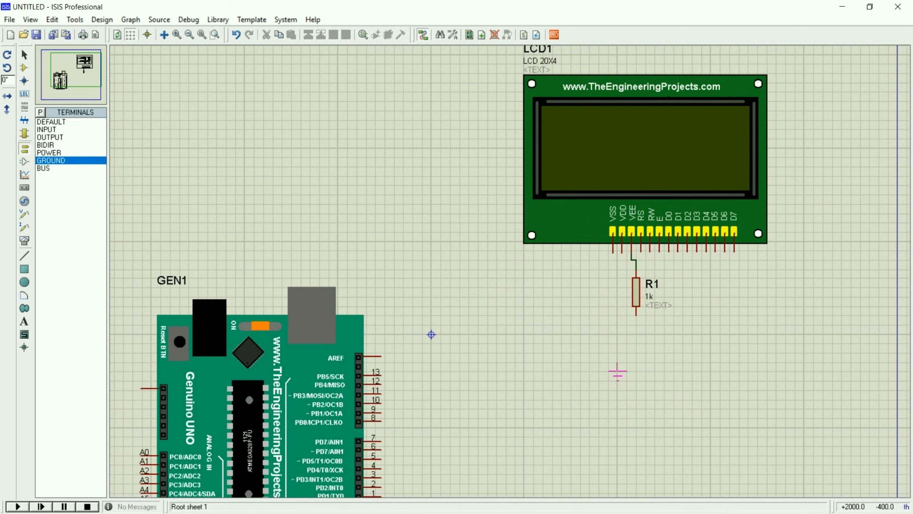
click(619, 352)
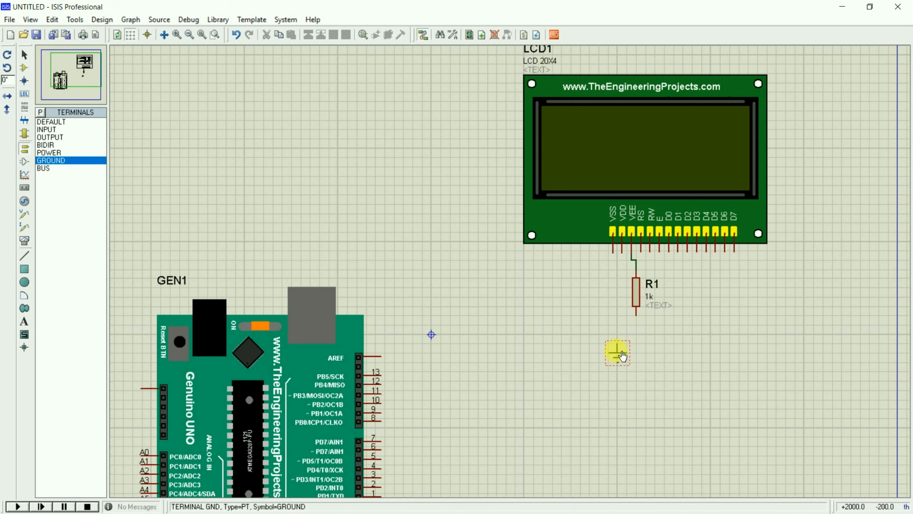
click(617, 341)
click(612, 248)
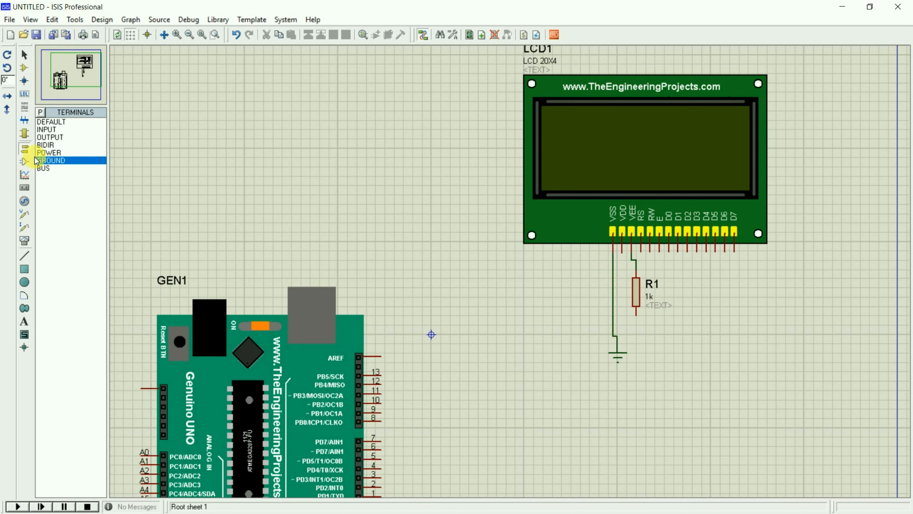
Step: Place a POWER terminal beside the LCD's lower-left corner wired to VDD, and connect R1's lower end to the ground wire
click(53, 154)
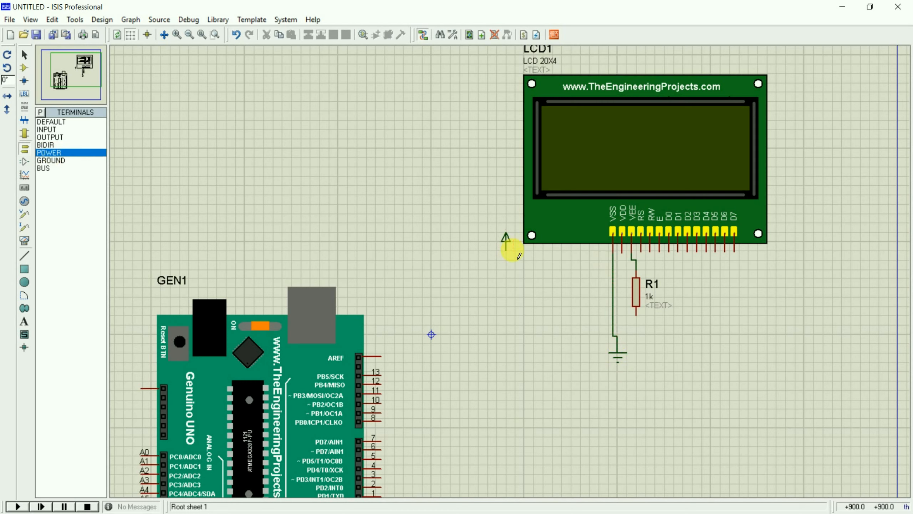
click(506, 249)
click(622, 251)
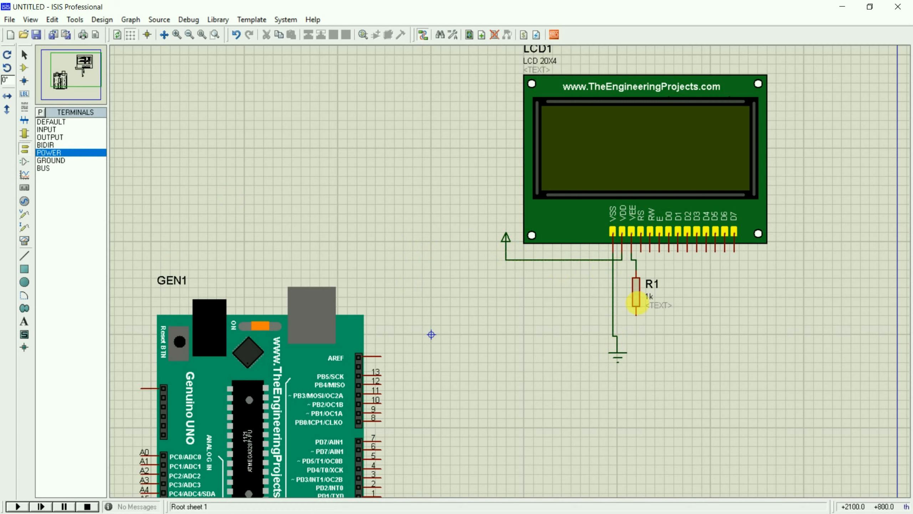
click(636, 315)
click(615, 326)
Step: Wire the LCD's RS pin to Genuino pin 12 and its E pin to Genuino pin 11
click(641, 252)
click(387, 388)
click(380, 392)
click(665, 256)
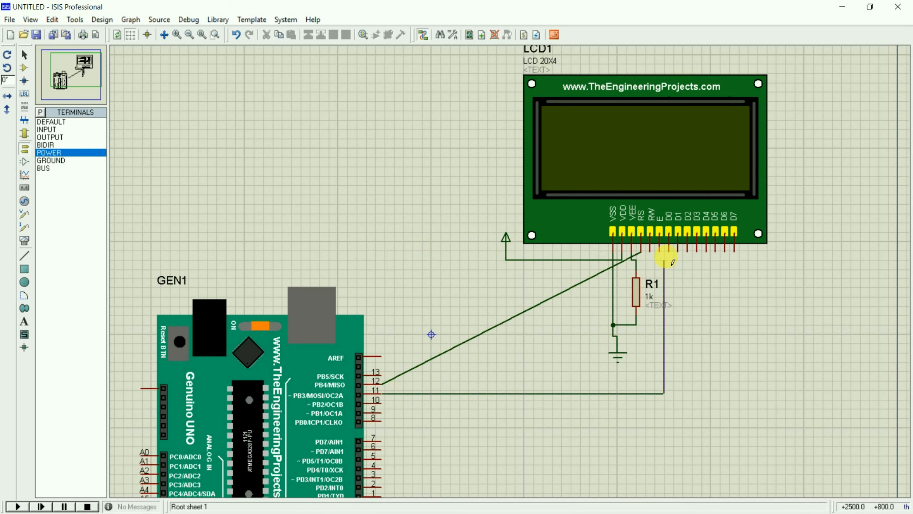
click(659, 252)
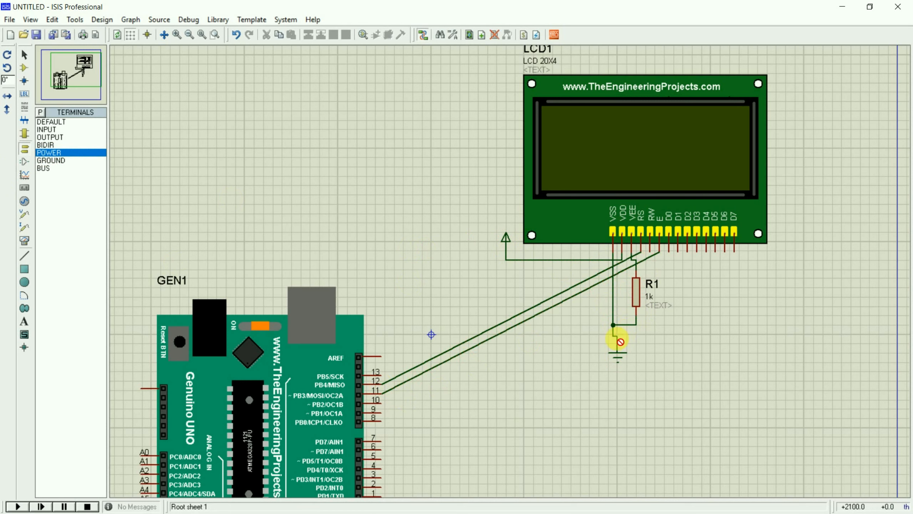
Step: Connect the LCD's RW pin to ground with the wire routed around the right side of R1
right_click(632, 302)
click(653, 307)
click(652, 270)
click(635, 265)
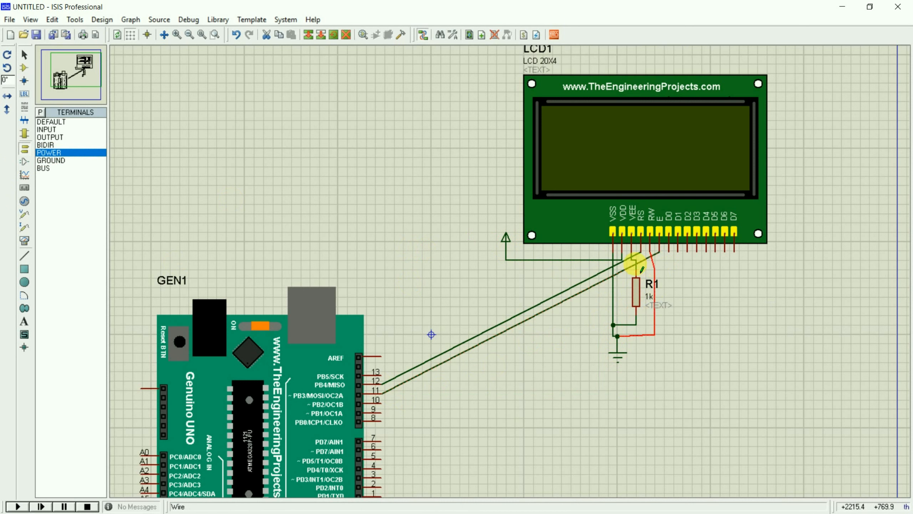
Step: Reroute the wire between E and pin 11 into a vertical run below the LCD and a horizontal run to the board
right_click(647, 258)
click(675, 263)
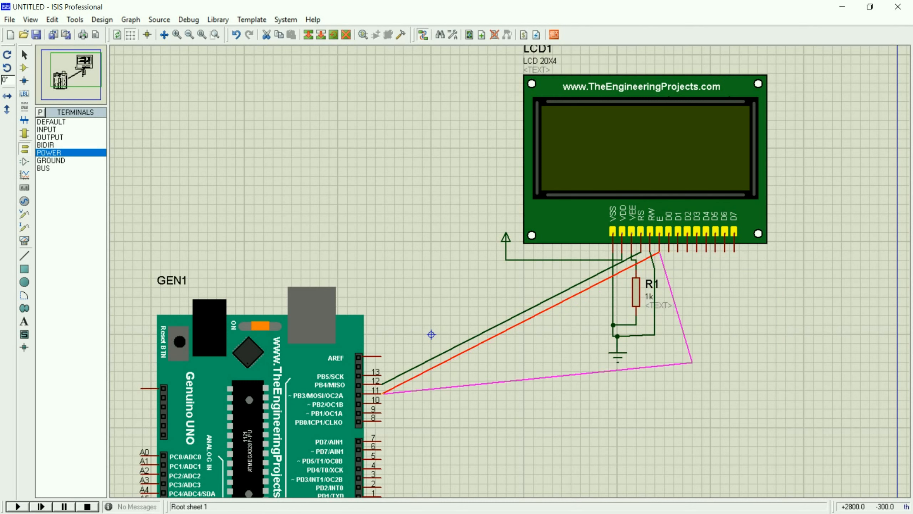
click(628, 391)
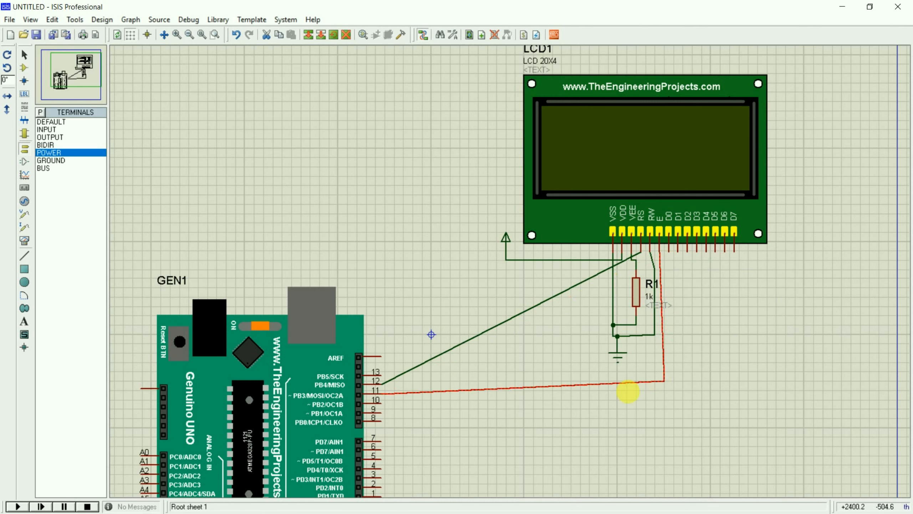
drag(409, 393, 413, 394)
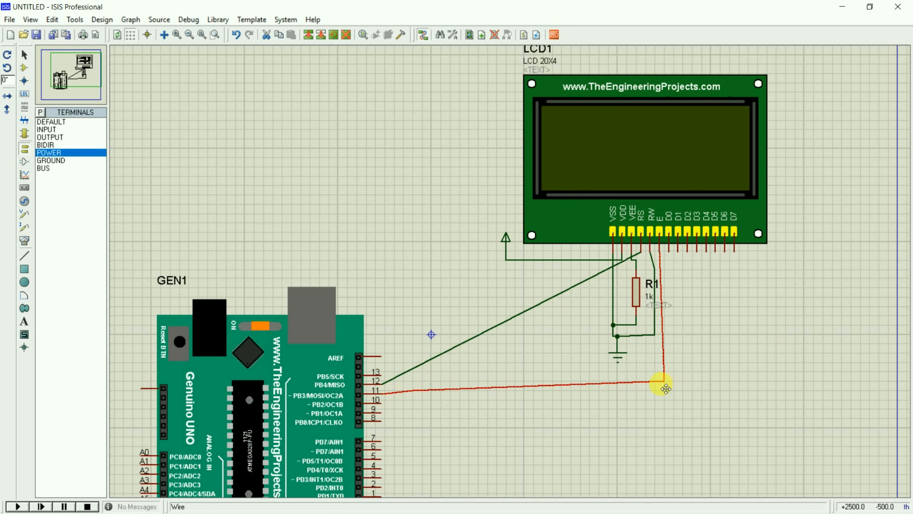
drag(582, 384, 582, 390)
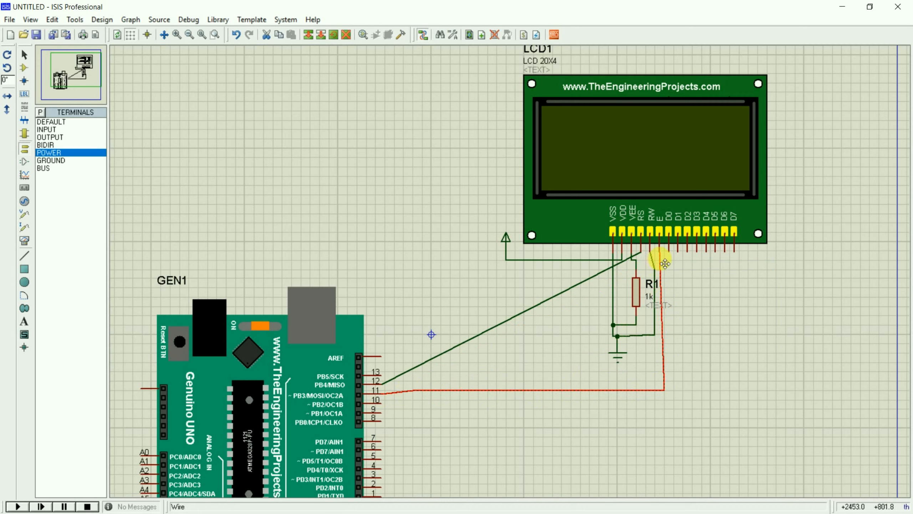
drag(662, 267, 666, 269)
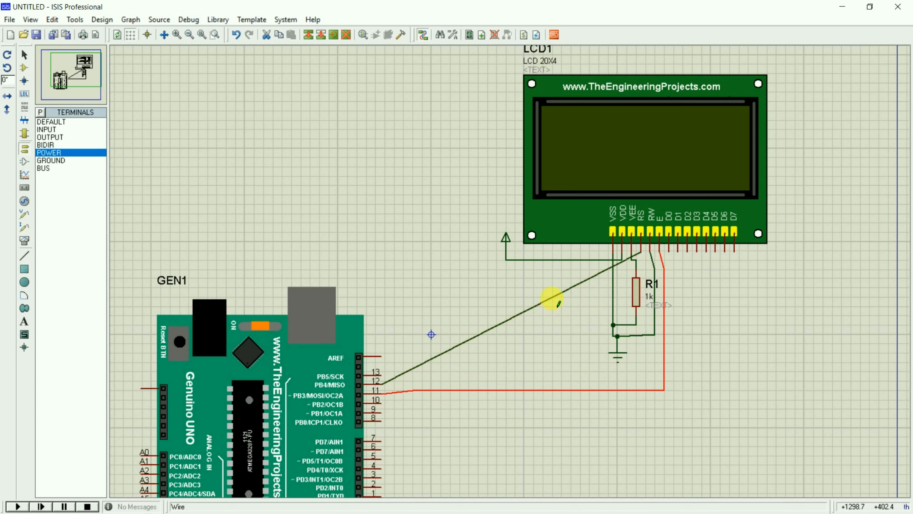
Step: Reroute the wire between RS and pin 12 into a right-angled path just inside the E wire
right_click(558, 303)
click(615, 300)
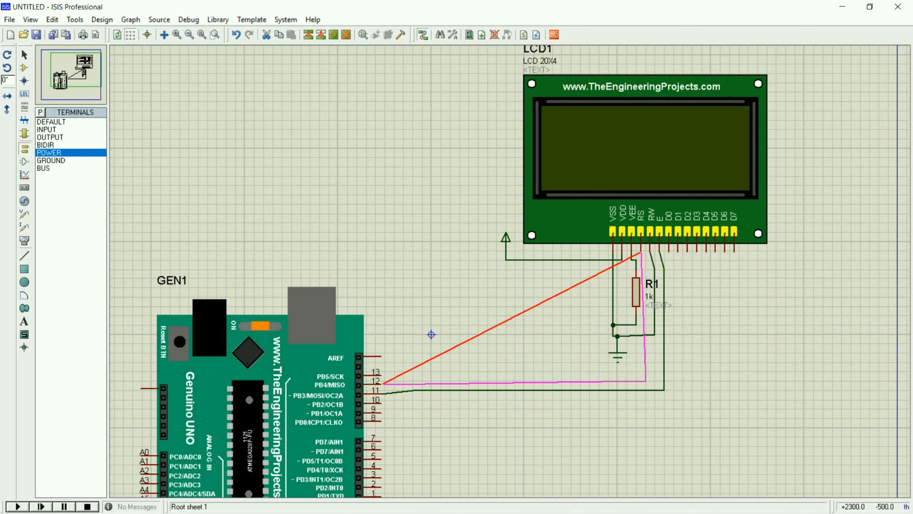
click(645, 381)
drag(642, 263, 646, 259)
right_click(416, 384)
click(448, 385)
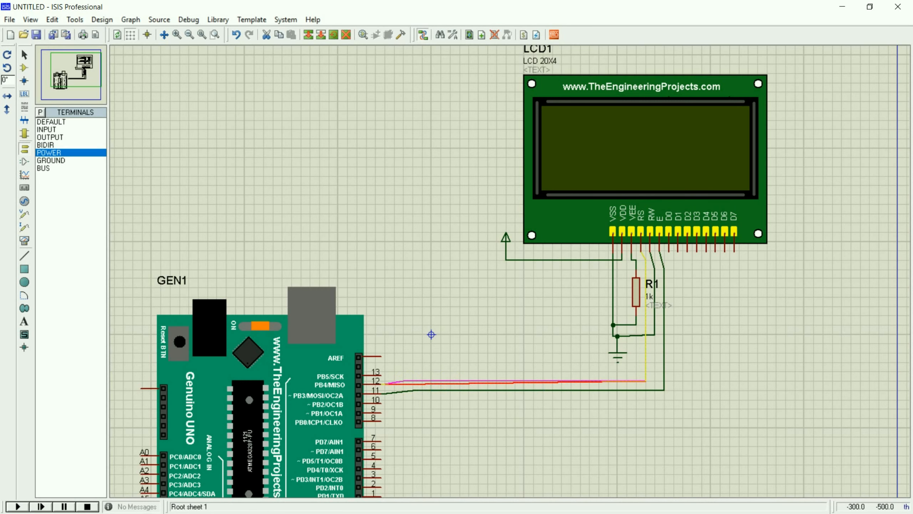
click(593, 413)
click(681, 402)
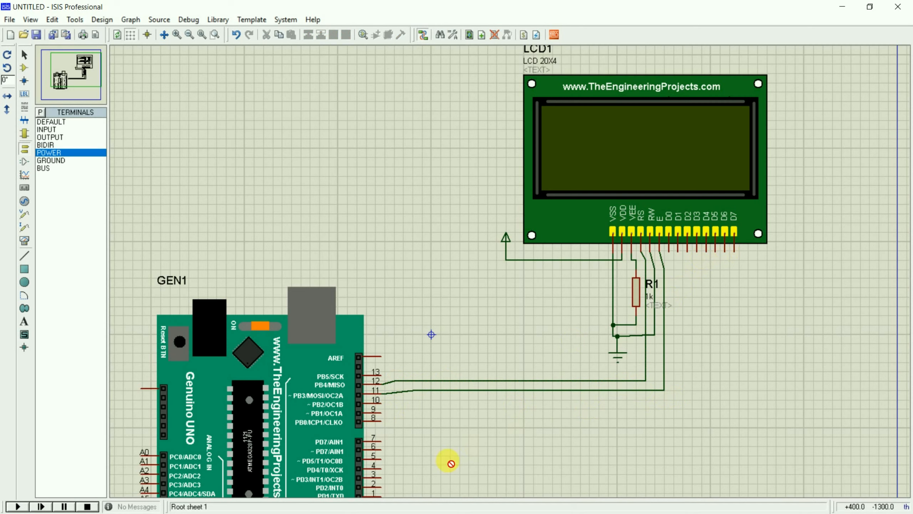
Step: Wire the LCD's D4, D5, D6 and D7 pins to Genuino pins 5, 4, 3 and 2 respectively
click(382, 460)
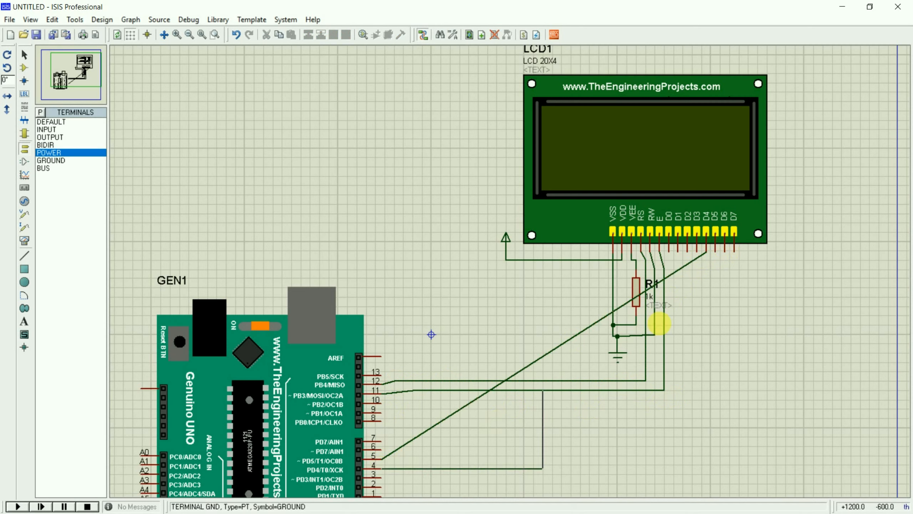
double_click(721, 255)
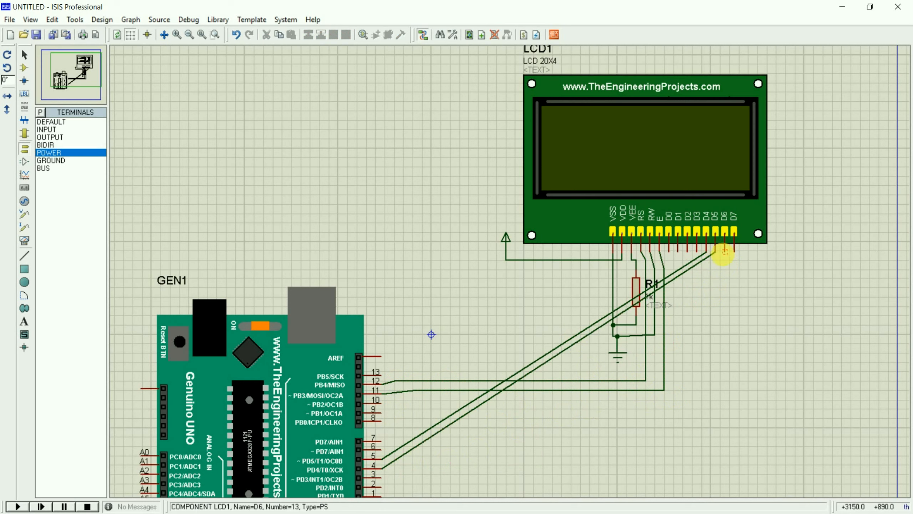
click(385, 478)
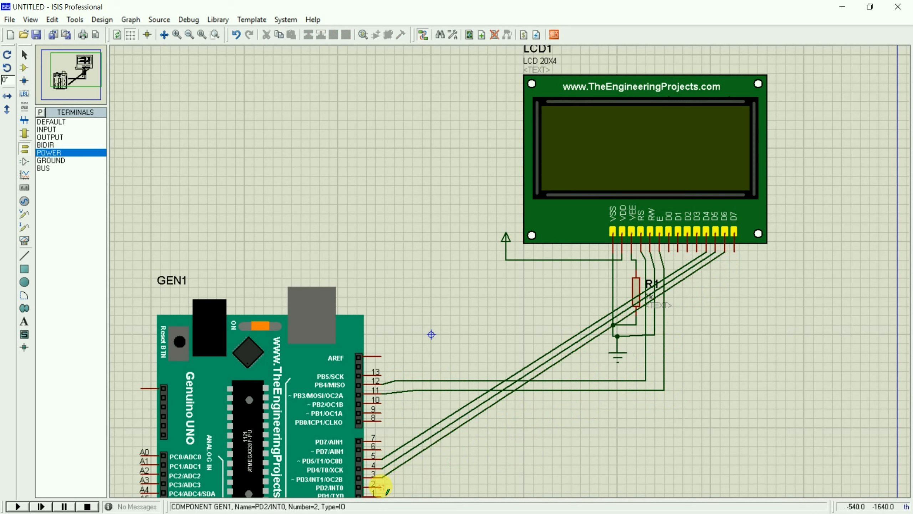
double_click(740, 261)
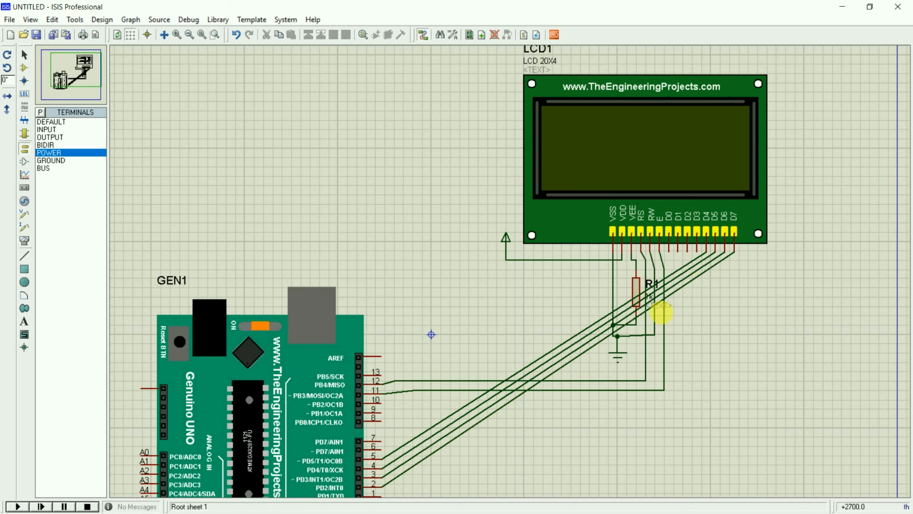
Step: Reroute the wire between D7 and pin 2 straight down from the LCD and across to the board
right_click(717, 264)
click(746, 269)
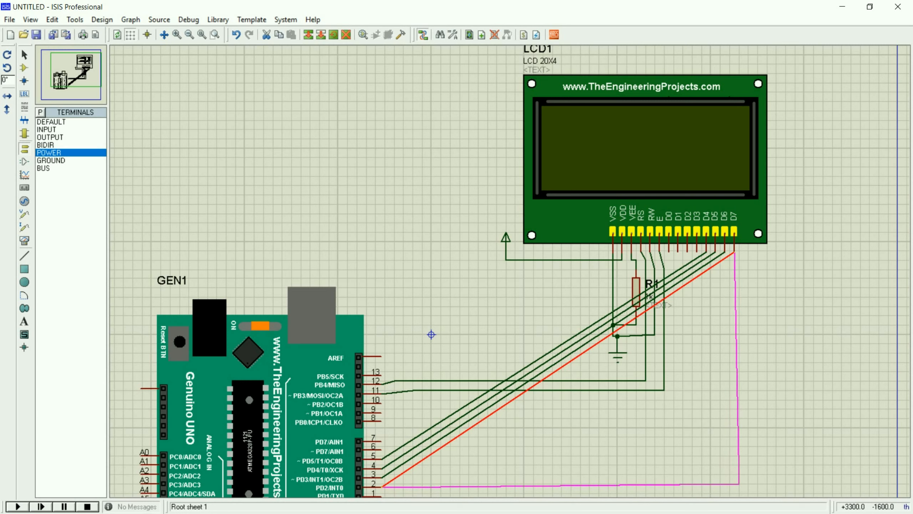
click(724, 445)
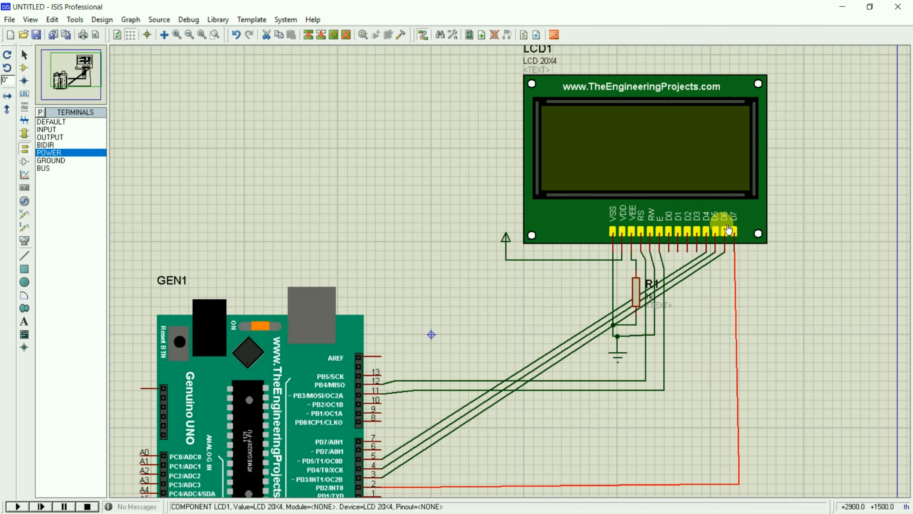
click(709, 345)
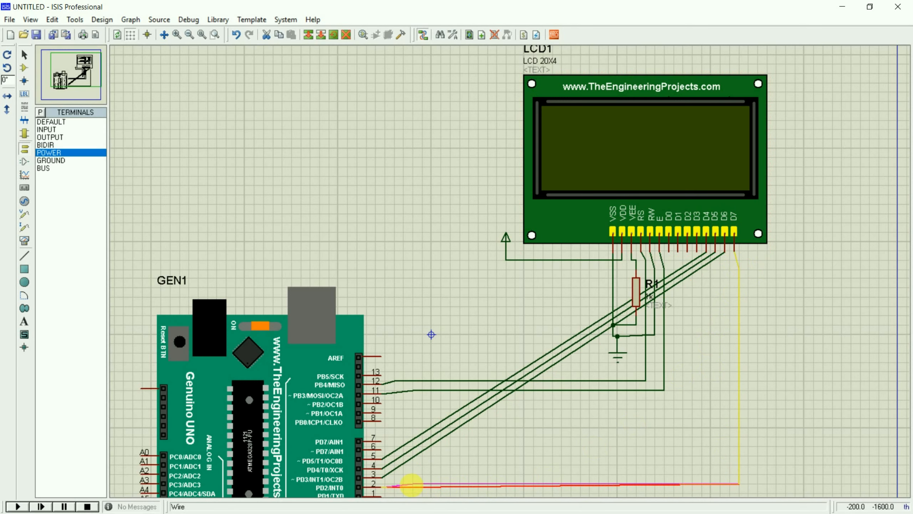
Step: Reroute the wire between D6 and pin 3 into a right-angled path just inside the D7 wire
right_click(469, 422)
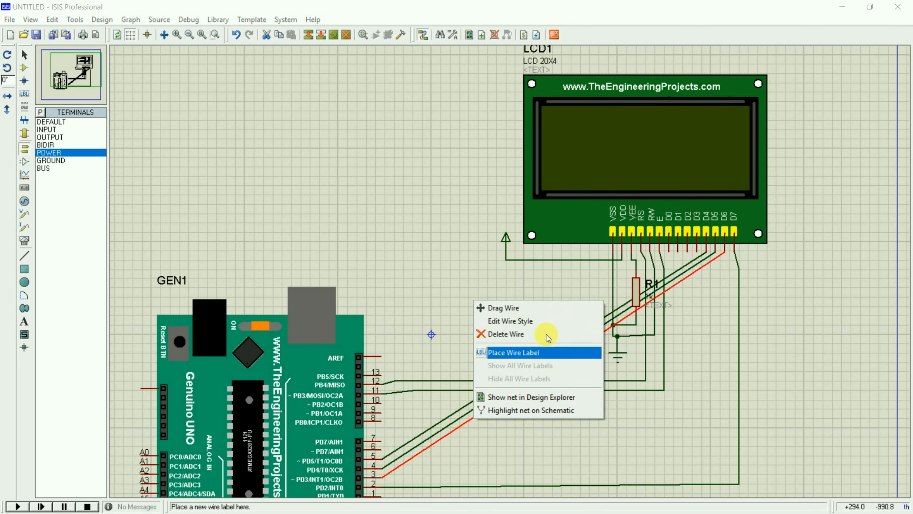
click(547, 306)
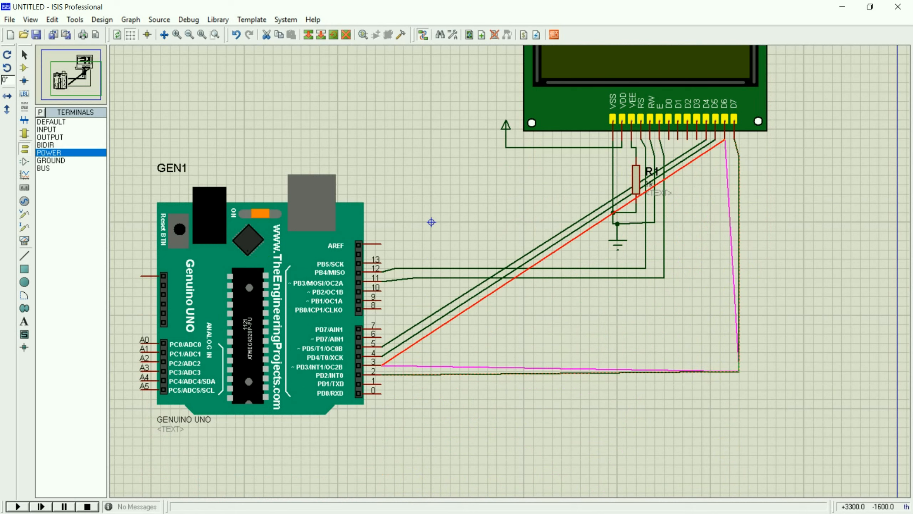
click(740, 335)
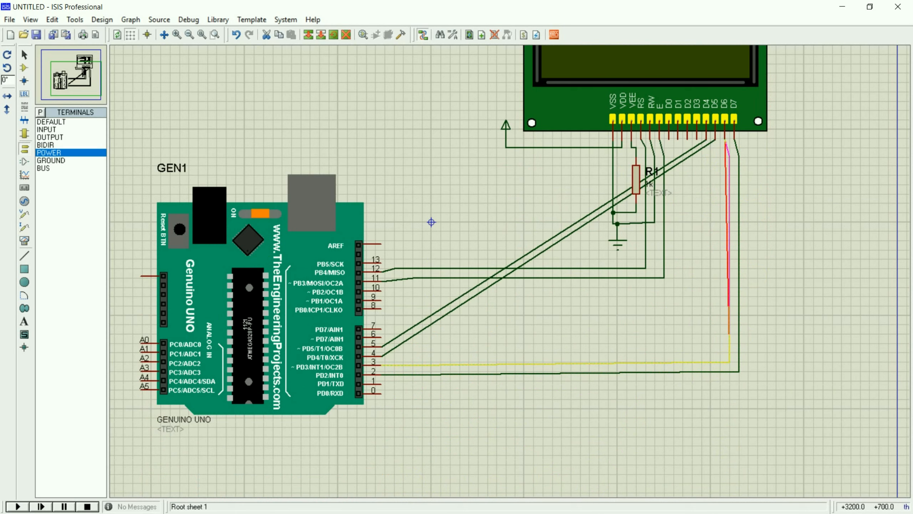
click(702, 238)
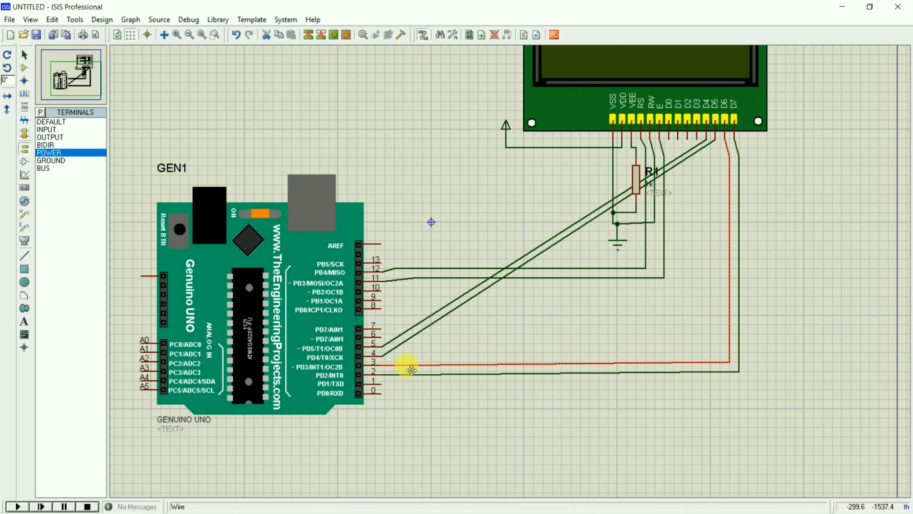
click(460, 337)
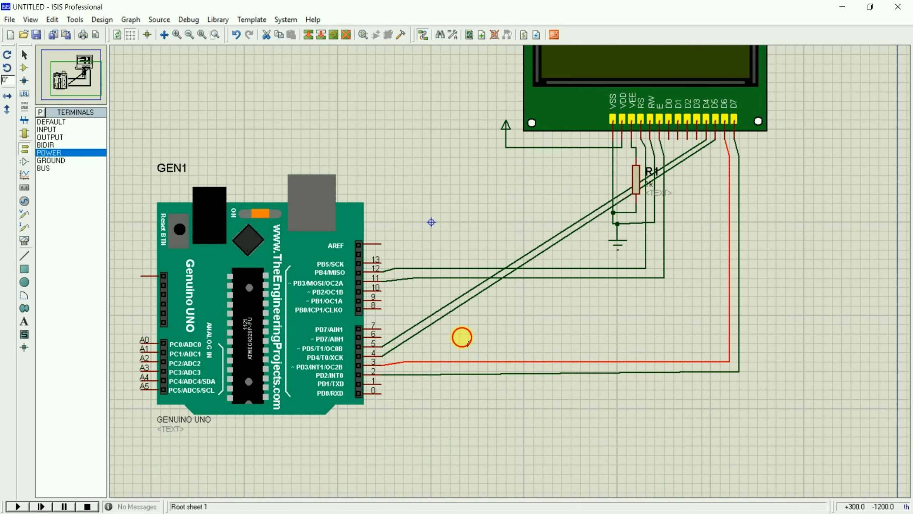
Step: Reroute the wire between D5 and pin 4 into a right-angled path just inside the D6 wire
right_click(467, 301)
click(509, 304)
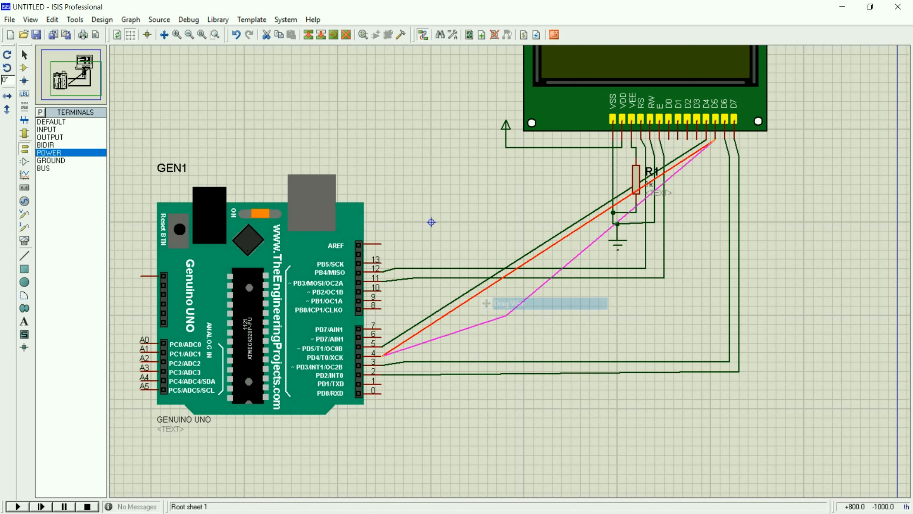
drag(712, 353, 720, 352)
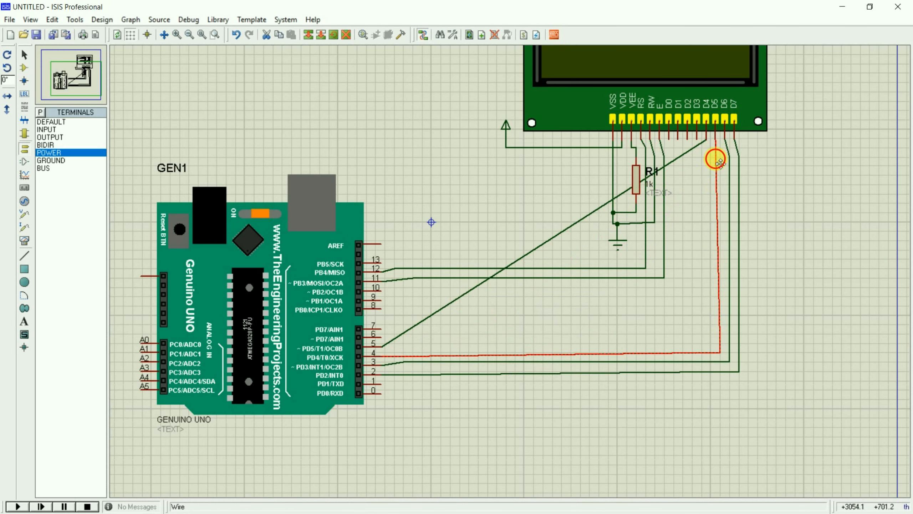
click(626, 309)
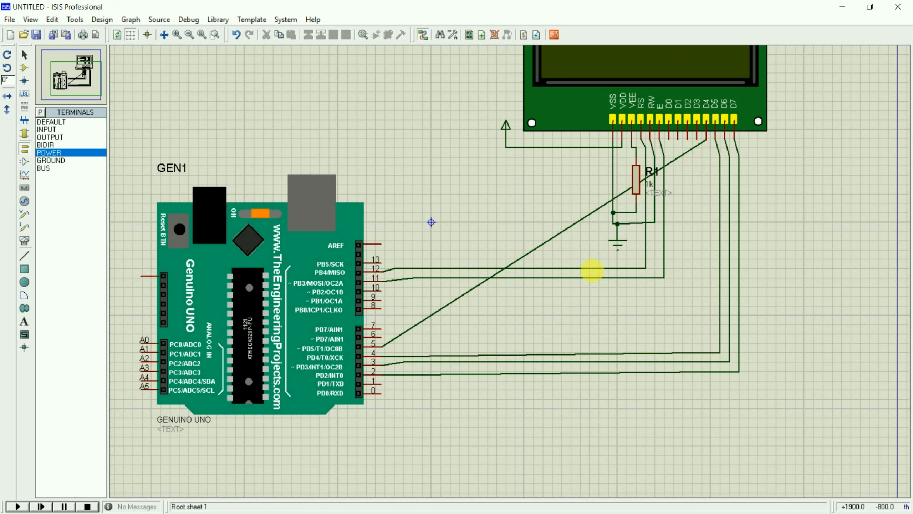
Step: Reroute the wire between D4 and pin 5 into a right-angled path just inside the D5 wire
right_click(572, 229)
click(608, 227)
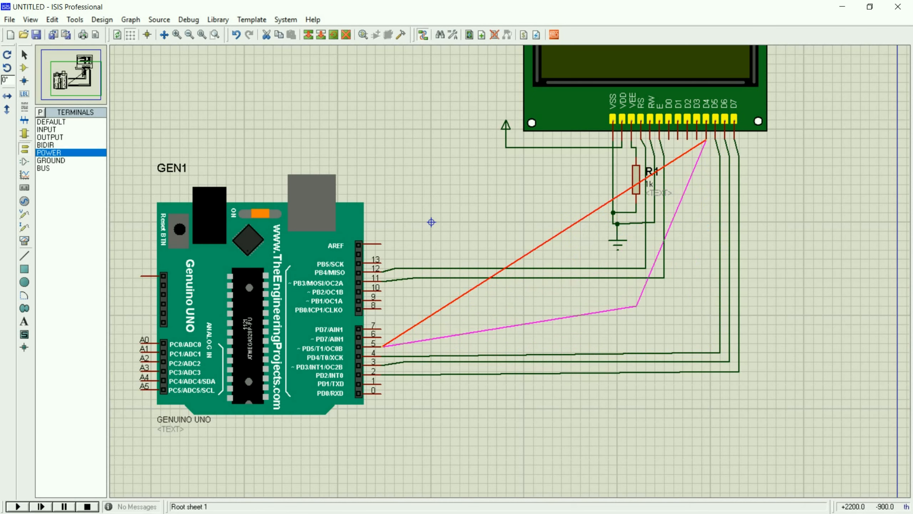
click(710, 344)
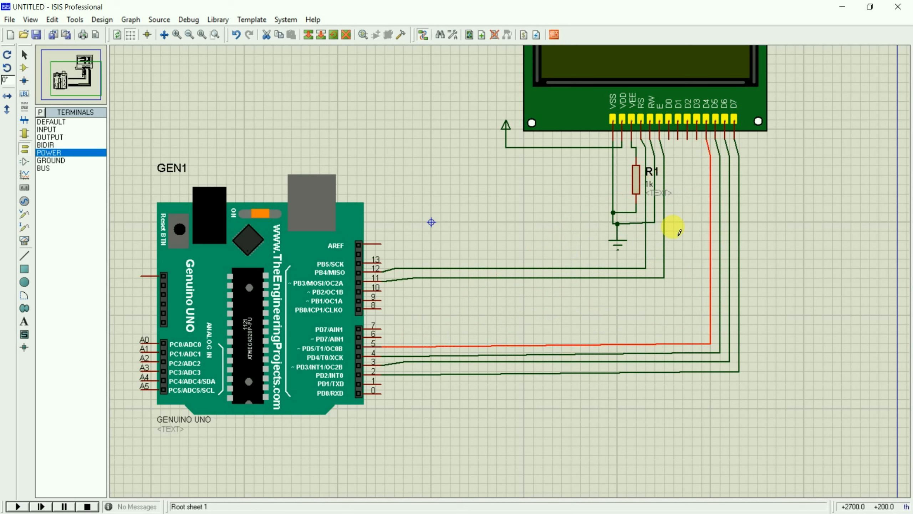
click(399, 347)
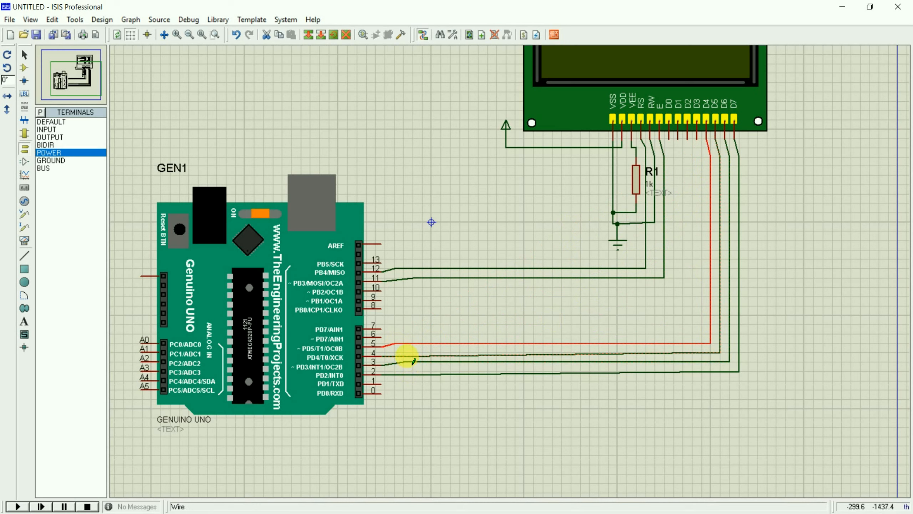
Step: Straighten the horizontal runs of the wires leading to Genuino pins 4 and 2
right_click(414, 360)
click(421, 358)
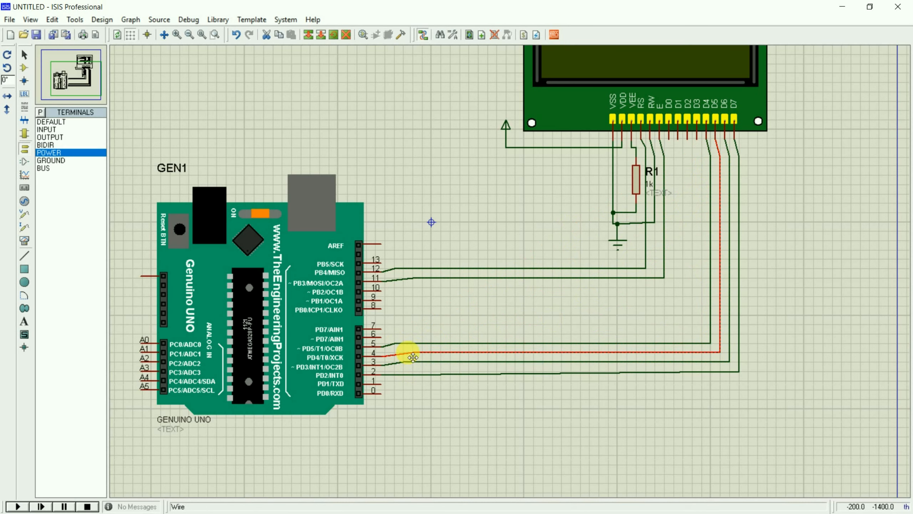
right_click(453, 374)
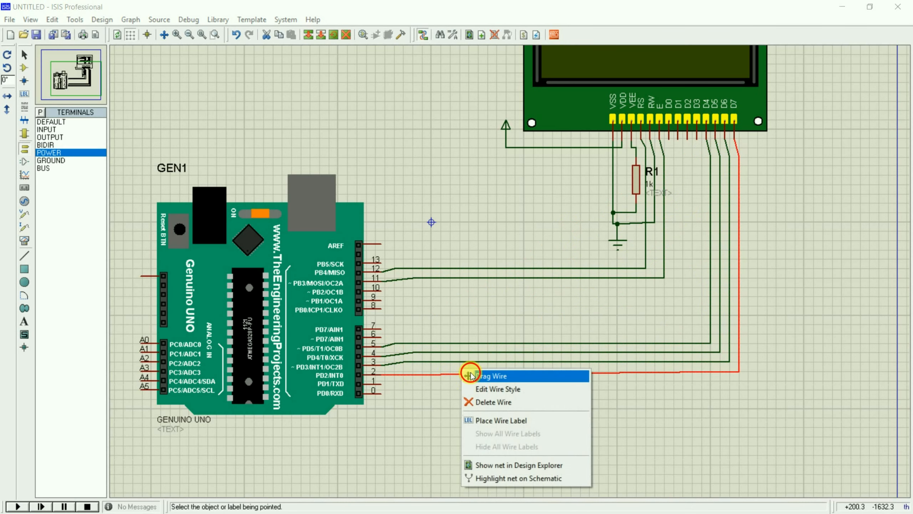
click(463, 374)
click(743, 374)
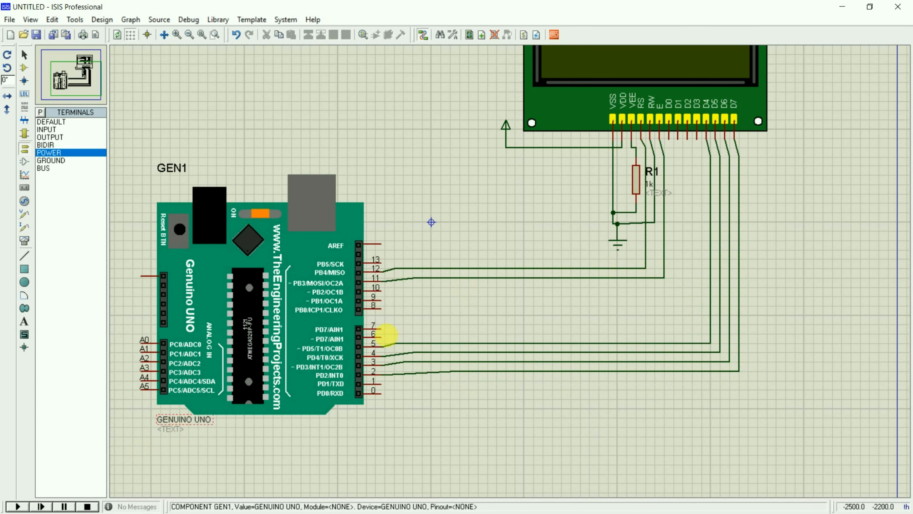
Step: Switch to the desktop and open the Special_charactors folder containing the Arduino sketch
click(837, 7)
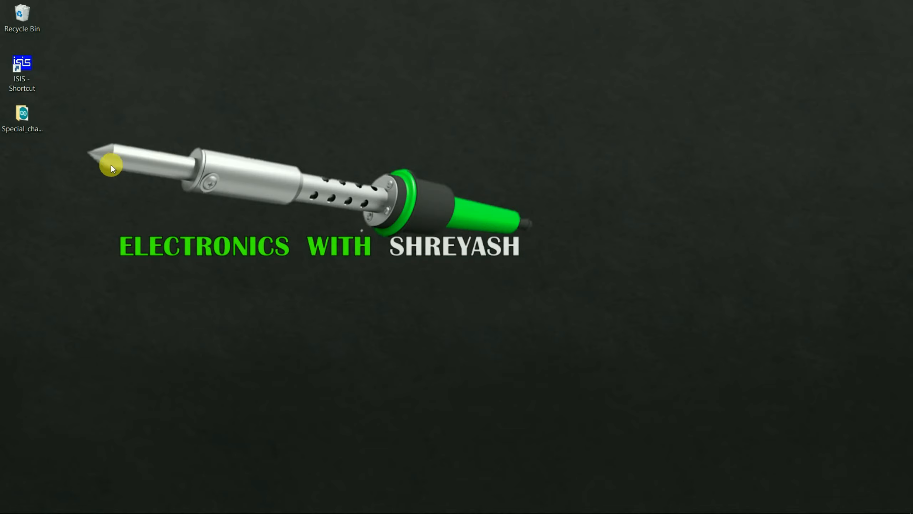
click(28, 113)
double_click(28, 113)
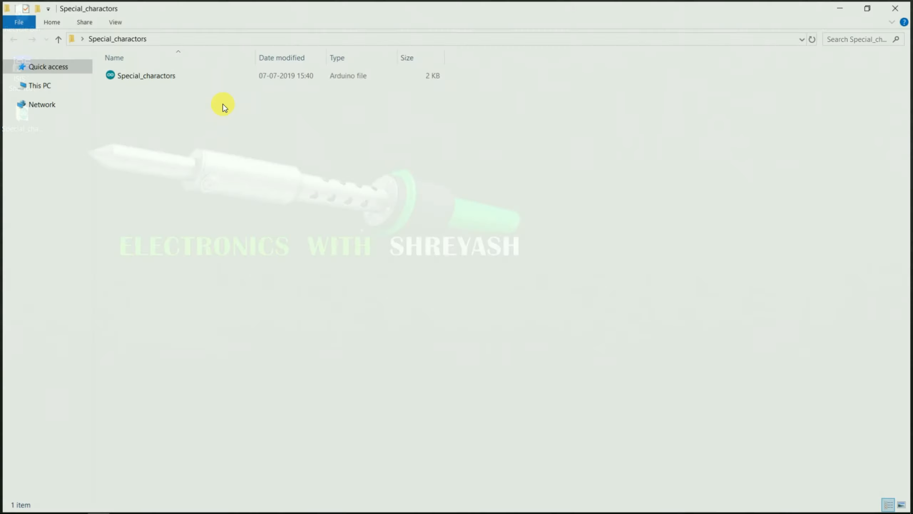